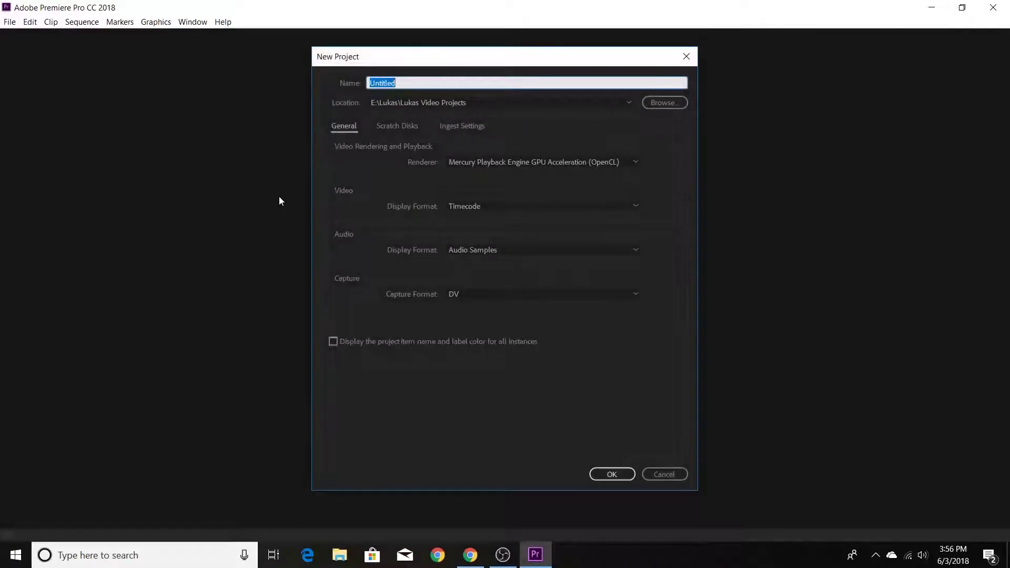
Create a new project named Change the weather with the default settings.
type("Change the weather")
left_click(612, 475)
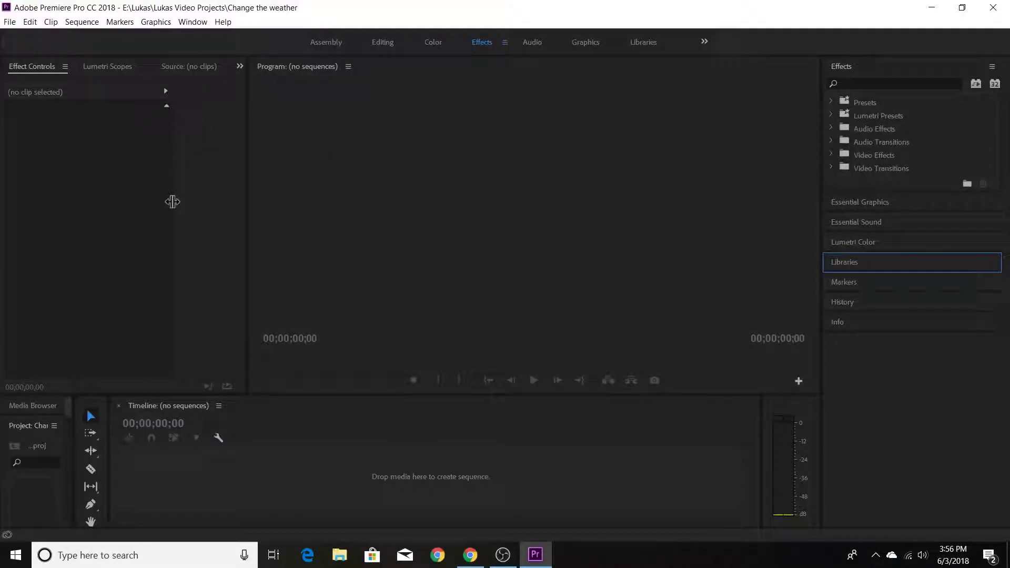
Enlarge the Project and timeline area, switch to the Editing workspace and show the available effects.
left_click_drag(73, 422, 144, 326)
left_click_drag(162, 378, 222, 377)
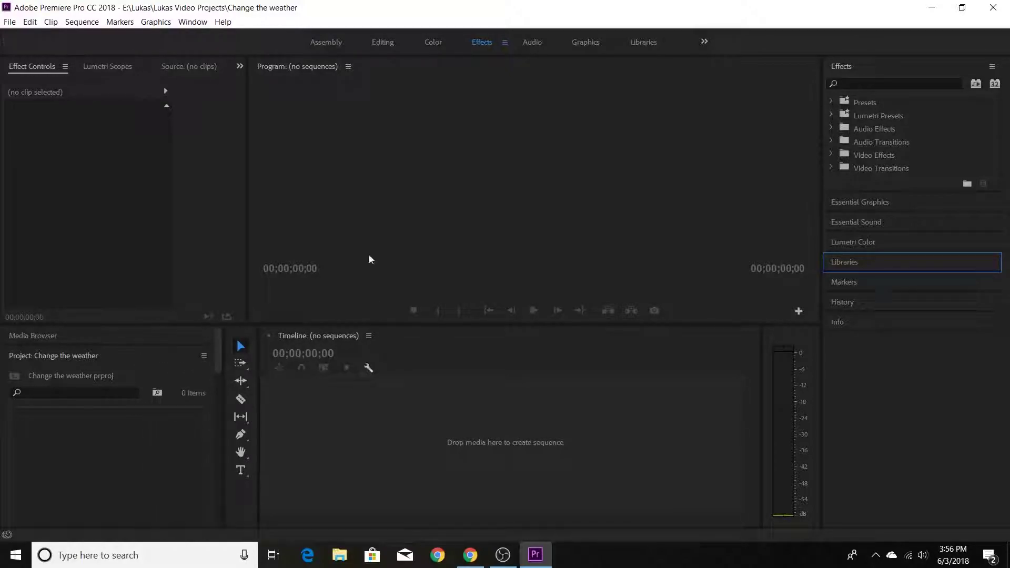
left_click(384, 42)
left_click(42, 397)
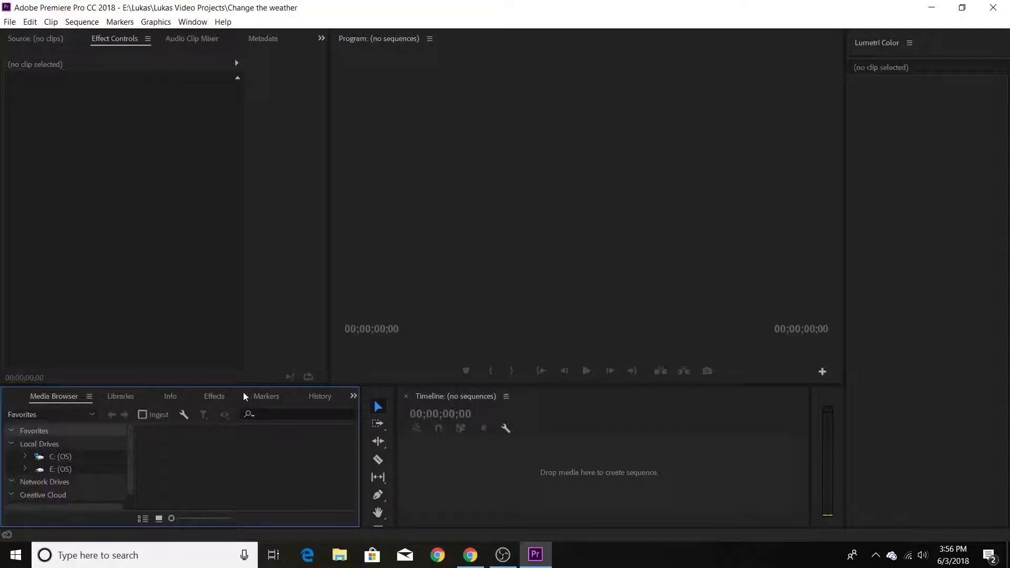
left_click(228, 398)
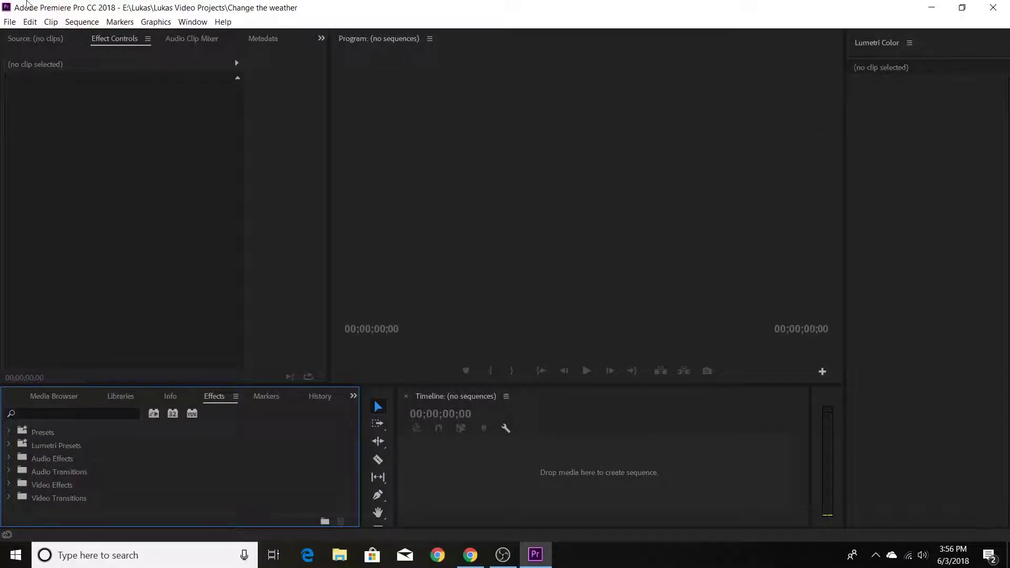
Import the clips DSC_0028, DSC_0029 and DSC_0030 from the capture folder and make the Project area taller.
left_click(10, 21)
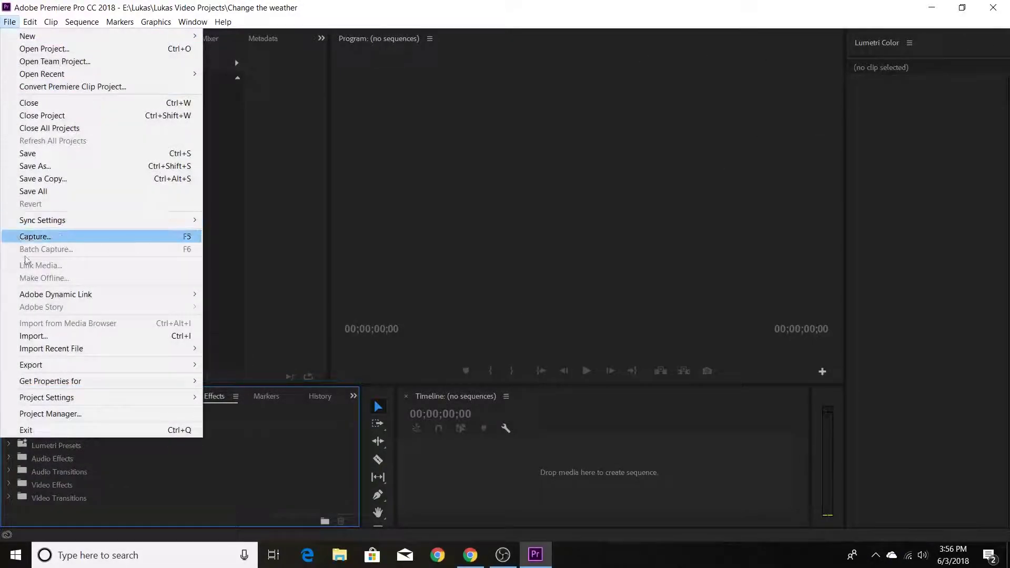
left_click(53, 334)
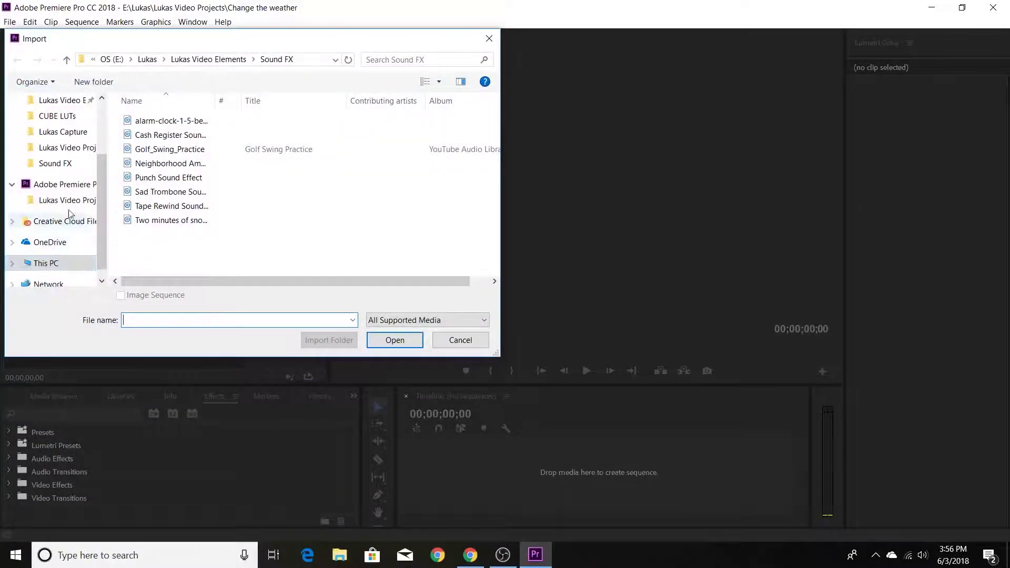
left_click(57, 101)
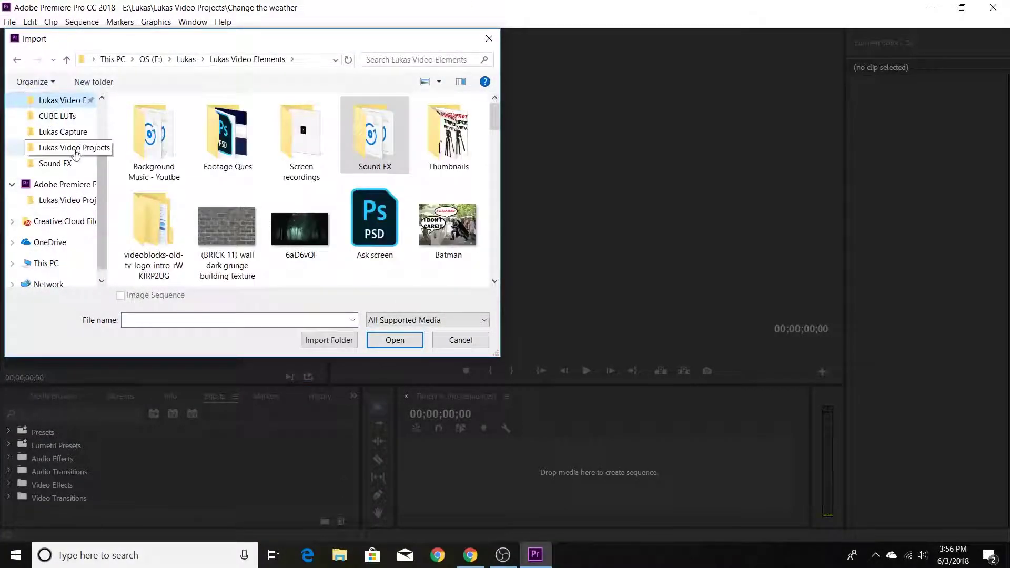
left_click(63, 131)
scroll(253, 210, "down", 1)
scroll(251, 210, "down", 3)
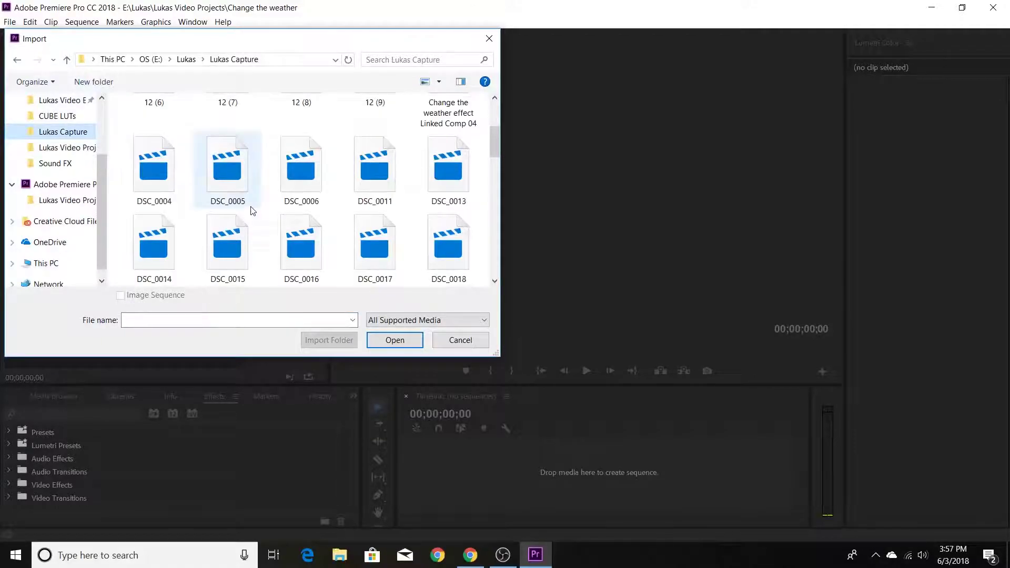
left_click(324, 252)
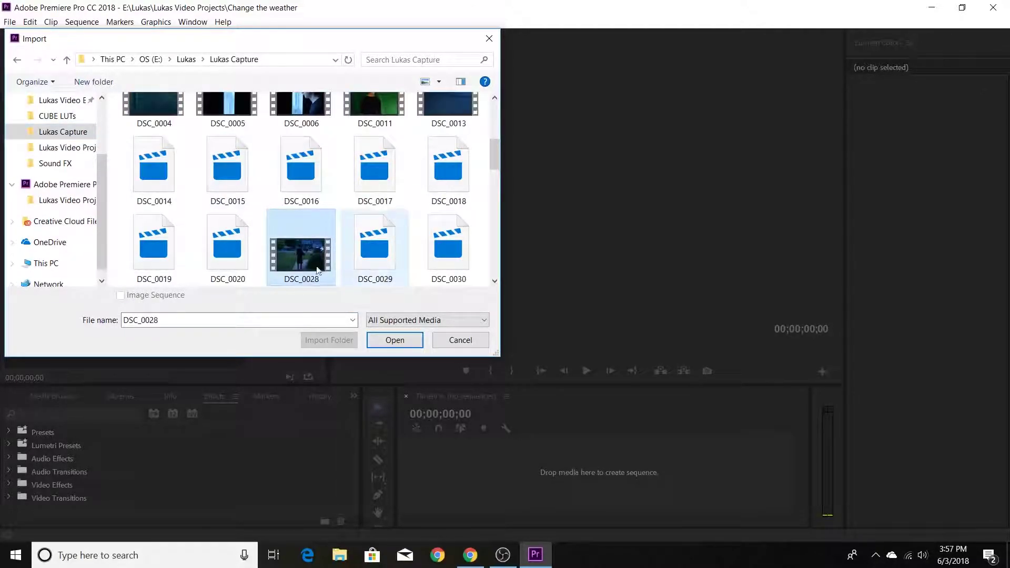
left_click(448, 247, "shift")
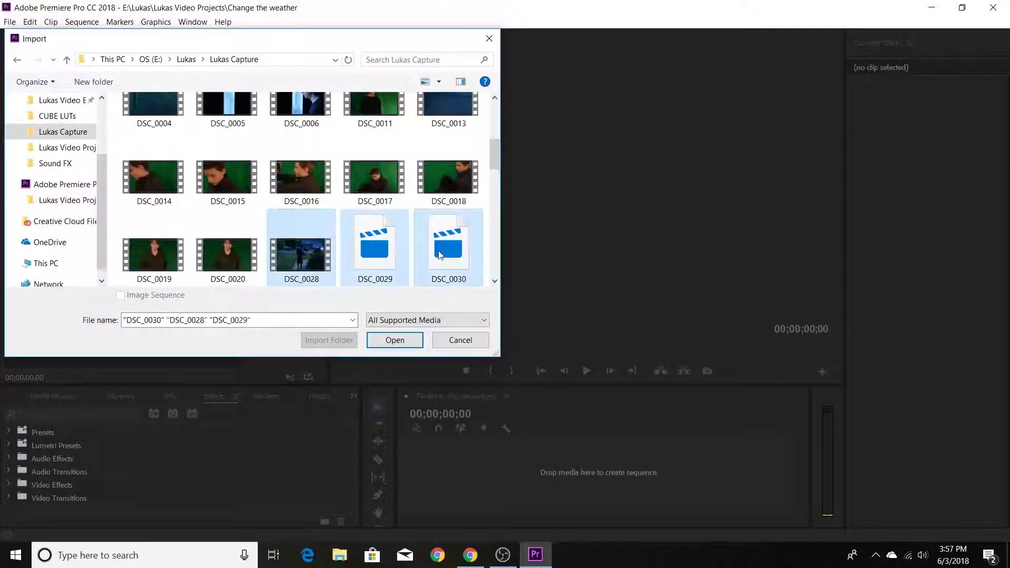
left_click(397, 339)
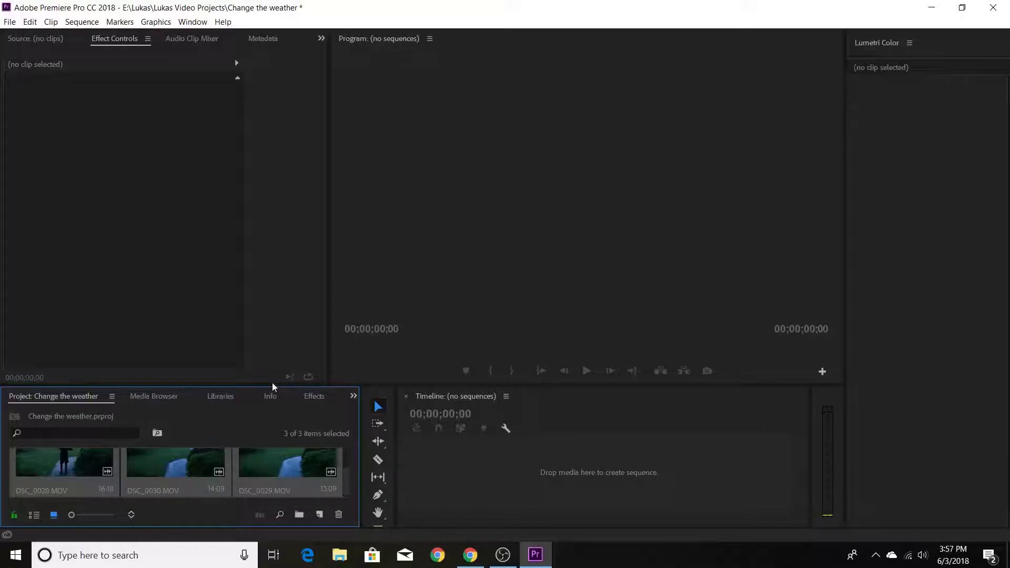
left_click_drag(266, 383, 266, 336)
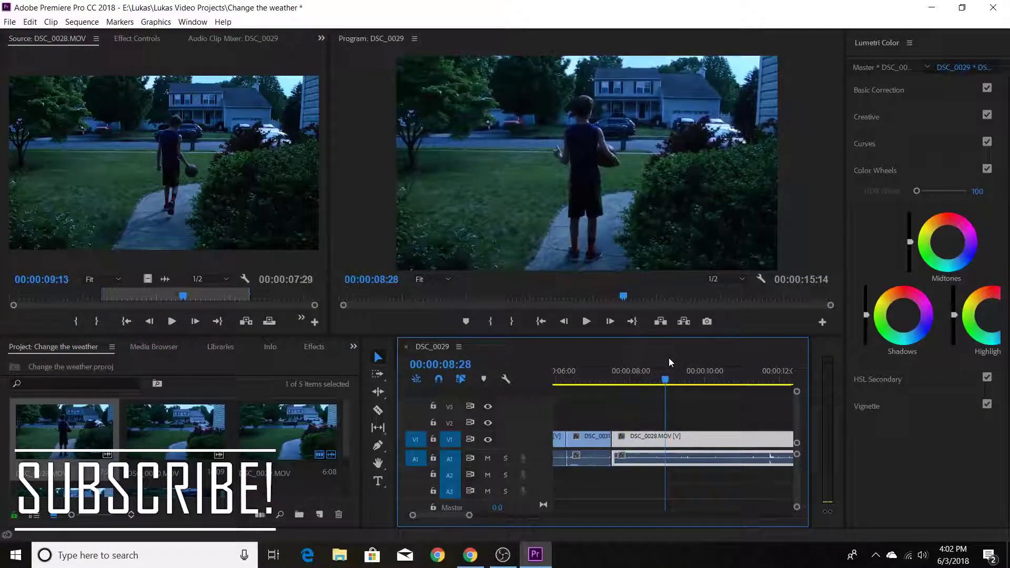
Split the DSC_0028 clip on the timeline at 00:00:08:12 and 00:00:09:20.
left_click_drag(669, 364, 646, 369)
left_click(384, 409)
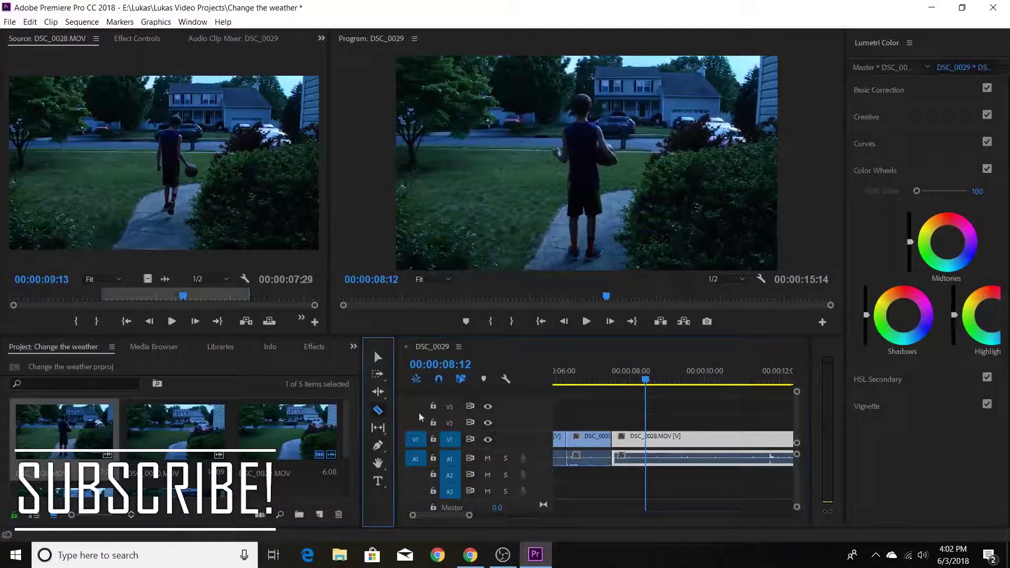
left_click(645, 455)
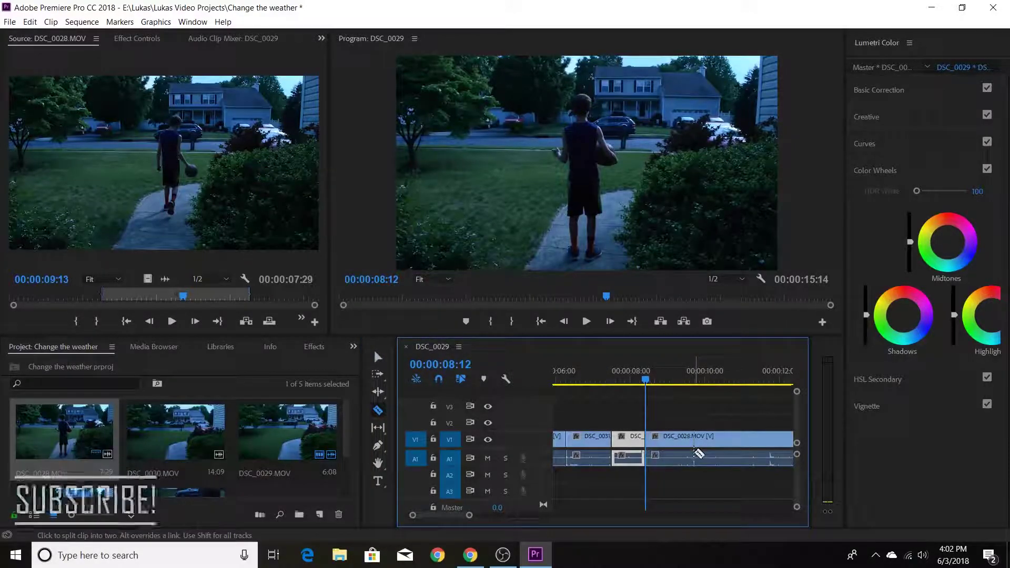
left_click_drag(646, 377, 693, 377)
left_click(693, 439)
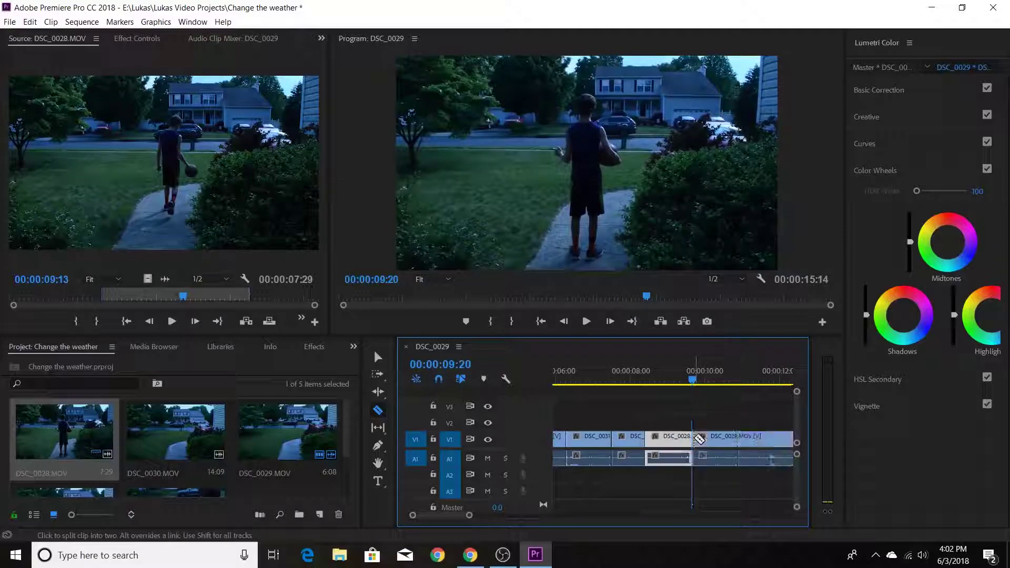
Grade the first DSC_0029 clip: exposure -1.4, contrast 9.1, highlights -76.6, shadows -29.9, whites 40.3, blacks 0 and saturation 67.5.
left_click_drag(696, 377, 734, 377)
left_click(376, 358)
scroll(651, 416, "down", 3)
left_click(627, 441)
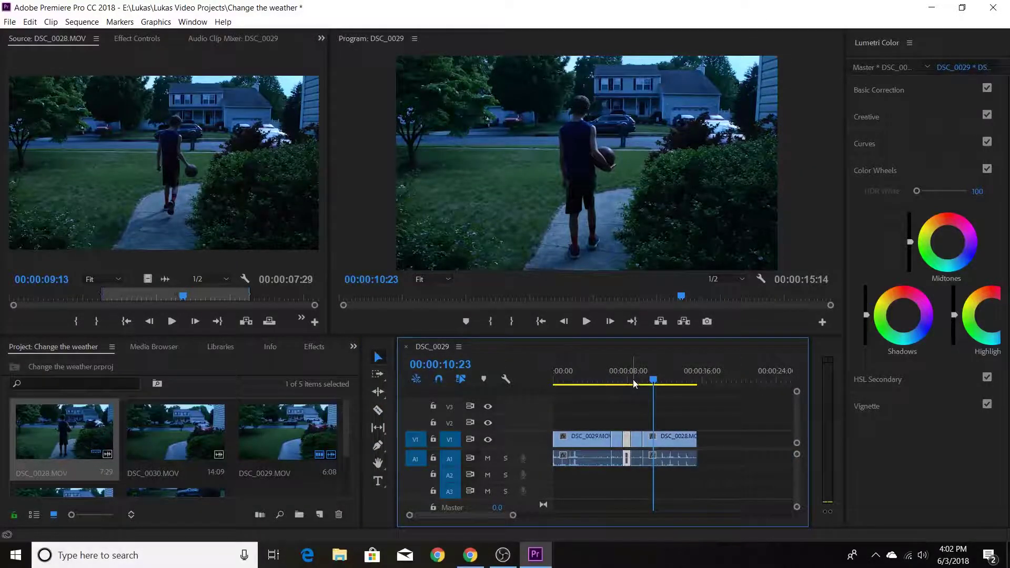
left_click_drag(634, 385, 613, 385)
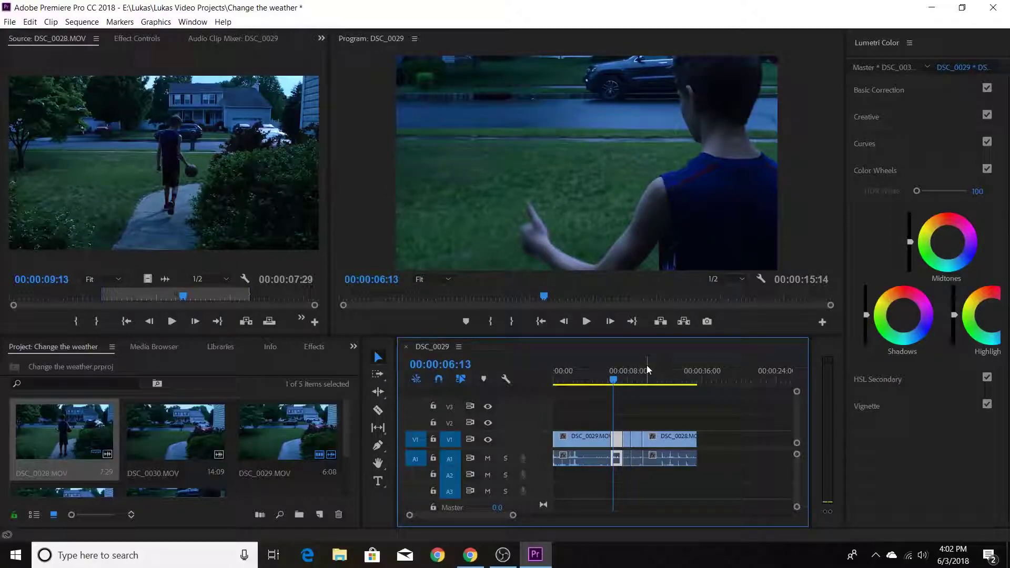
left_click_drag(614, 384, 591, 385)
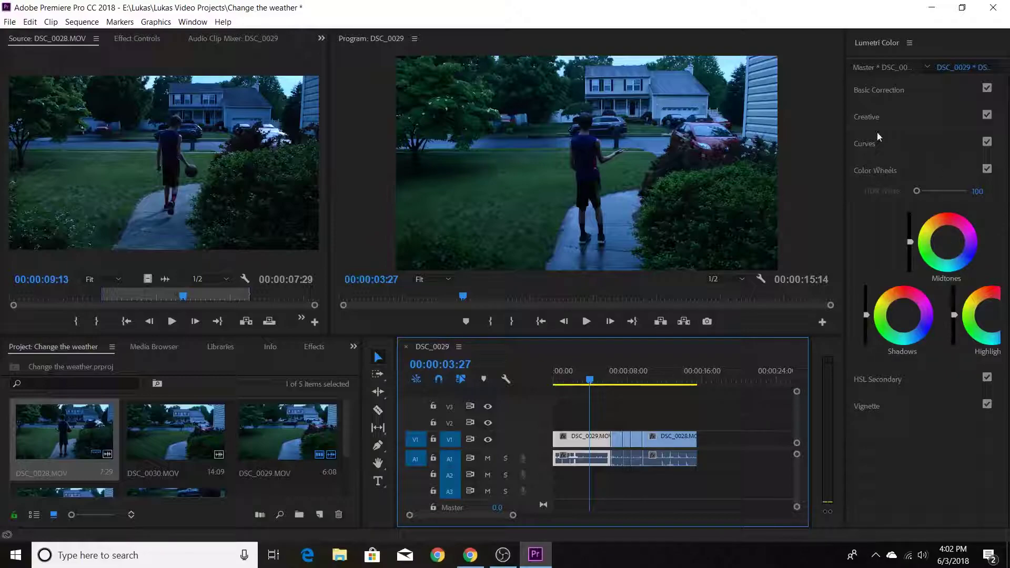
left_click(876, 100)
left_click_drag(944, 236, 941, 327)
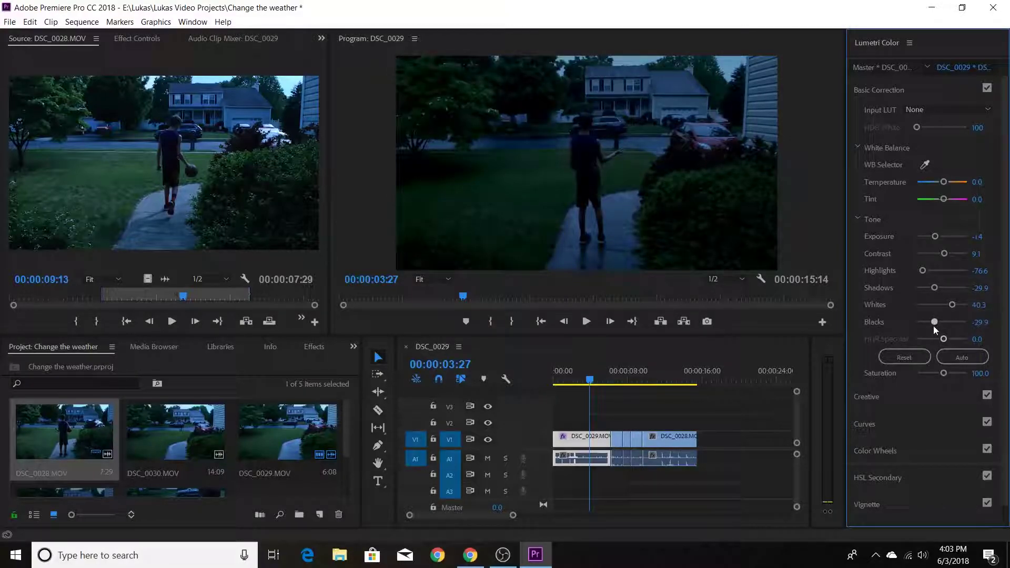
double_click(934, 324)
left_click_drag(945, 372, 934, 378)
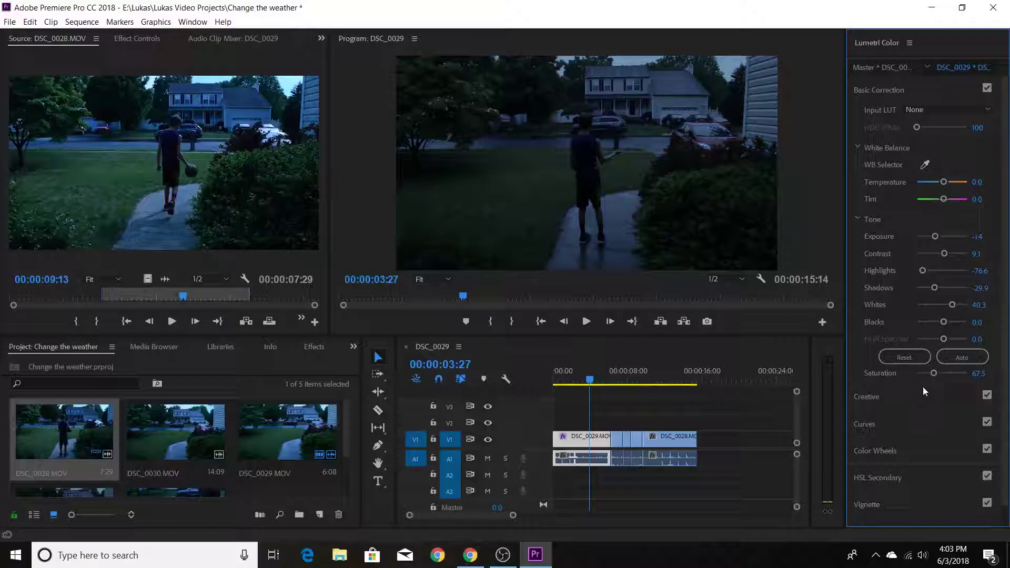
Pull the middle of the first clip's RGB curve down slightly and adjust its midtone and shadow color wheels.
left_click(910, 424)
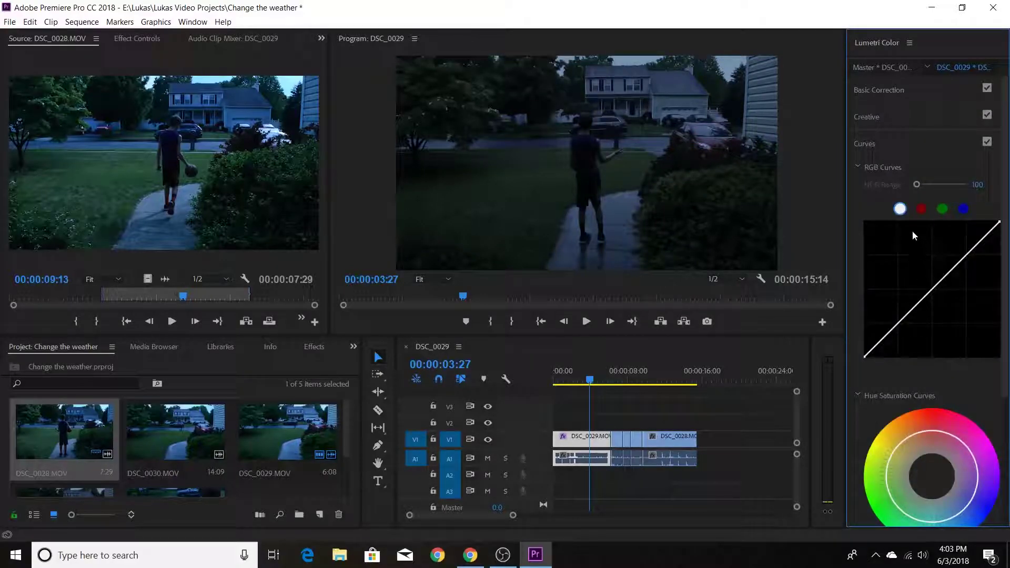
left_click_drag(935, 287, 930, 307)
scroll(937, 403, "down", 3)
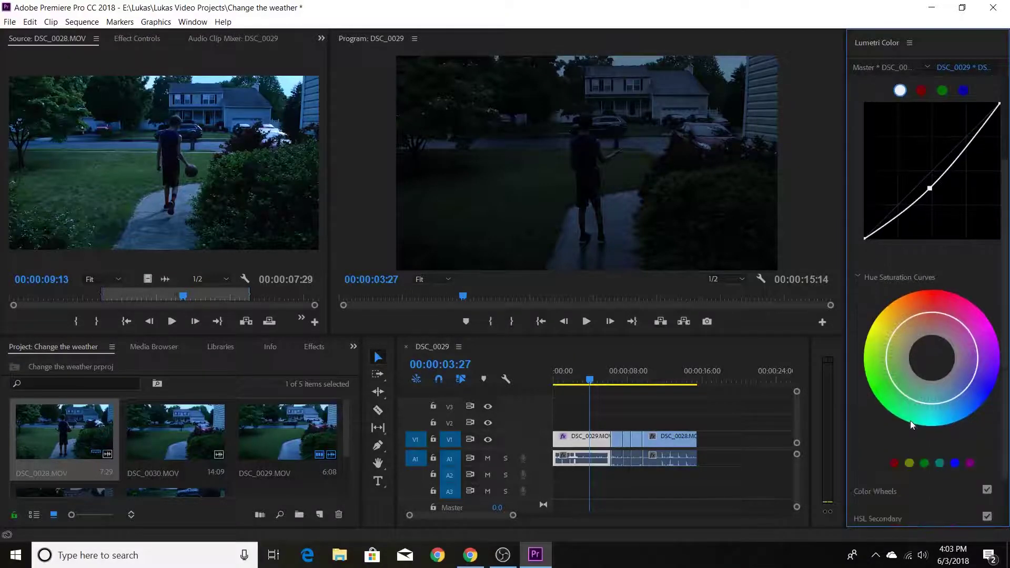
scroll(911, 426, "down", 2)
left_click(886, 439)
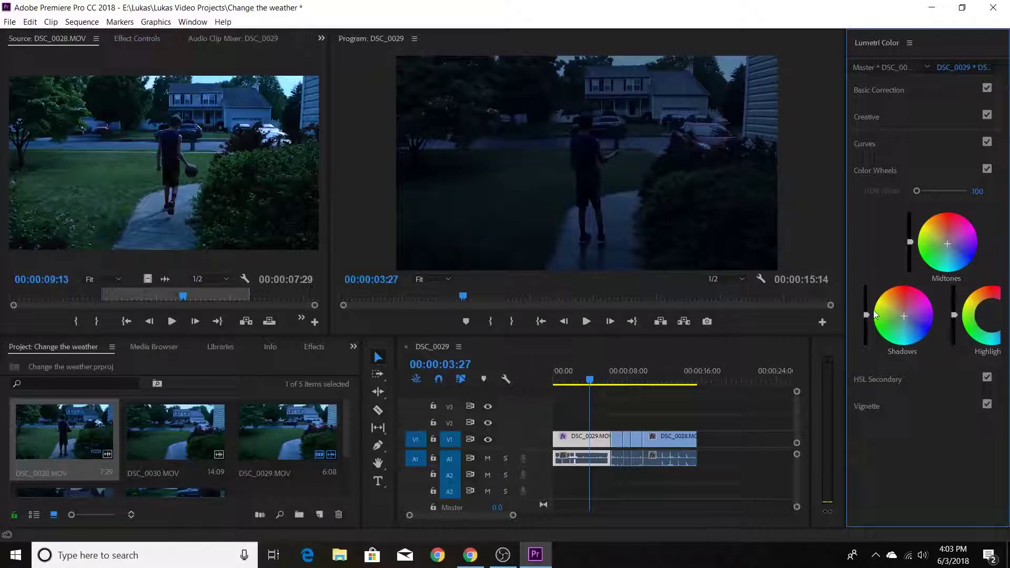
Lower the first clip's exposure to -2.4 and play the sequence from the start to check the grade.
left_click(867, 92)
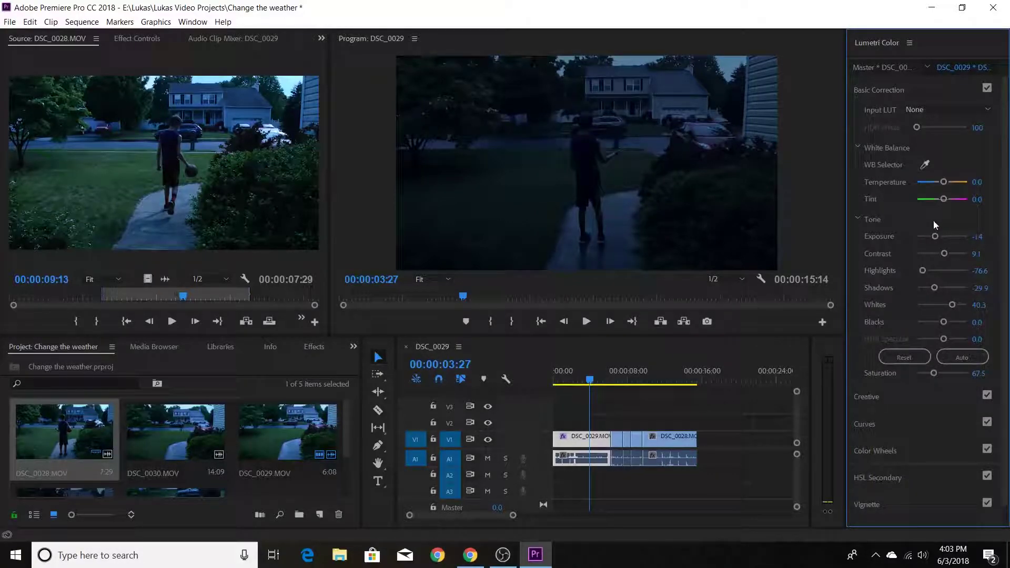
left_click_drag(936, 237, 930, 237)
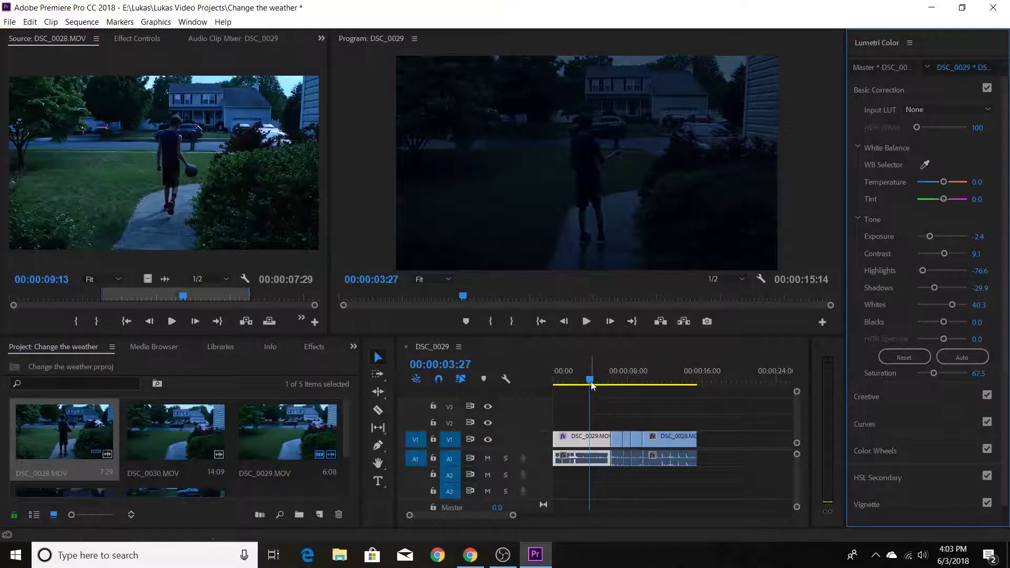
left_click_drag(559, 376, 554, 403)
key("space")
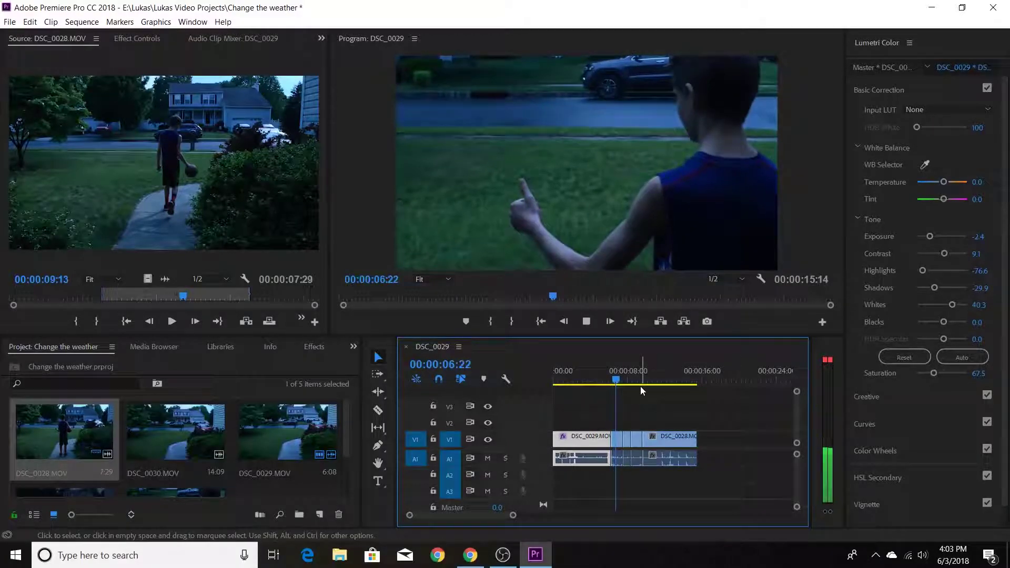
left_click(615, 400)
Copy the graded first clip's attributes onto the second clip on the timeline and scrub across both to compare them.
left_click(586, 435)
right_click(585, 434)
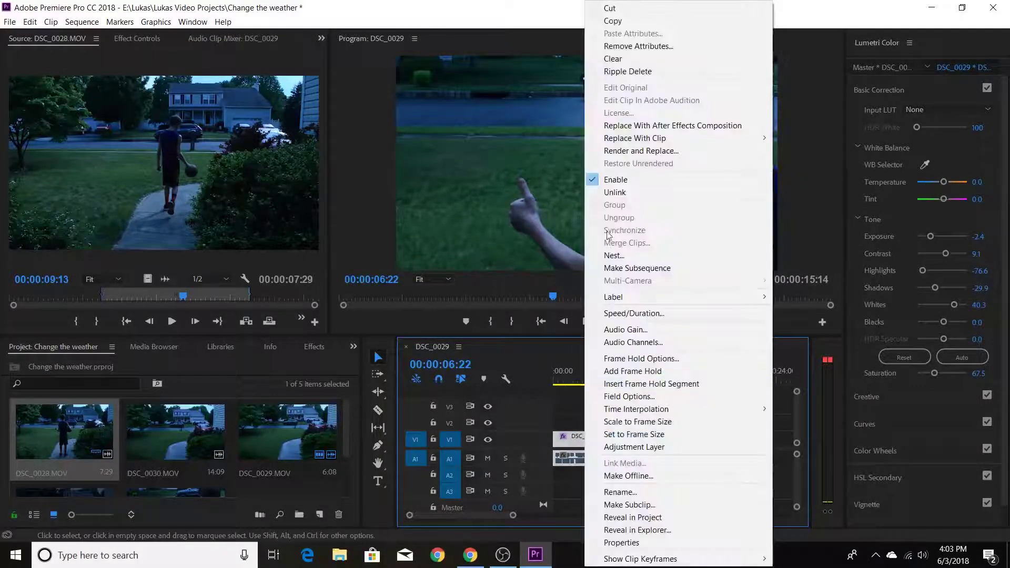
left_click(647, 20)
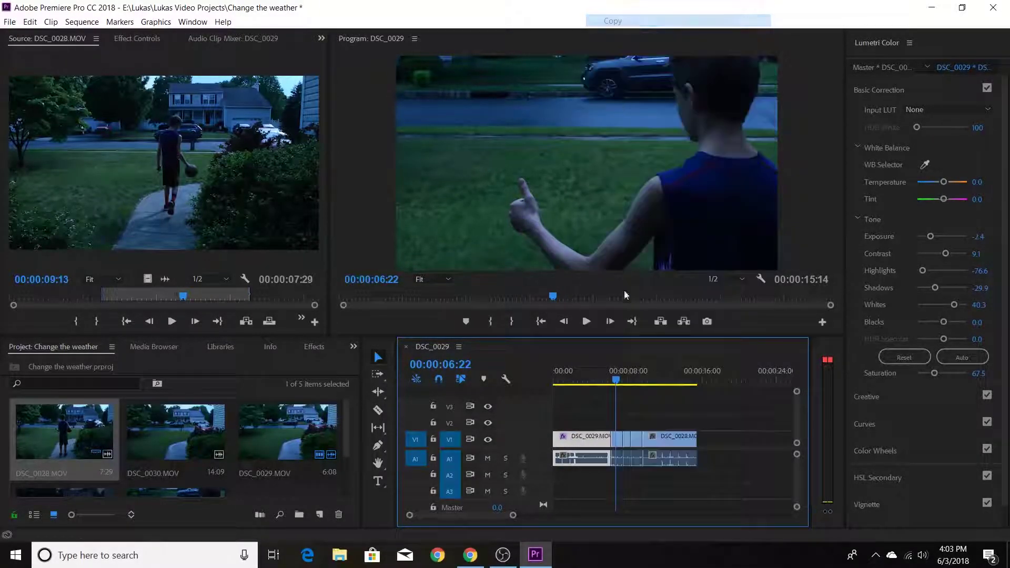
right_click(623, 441)
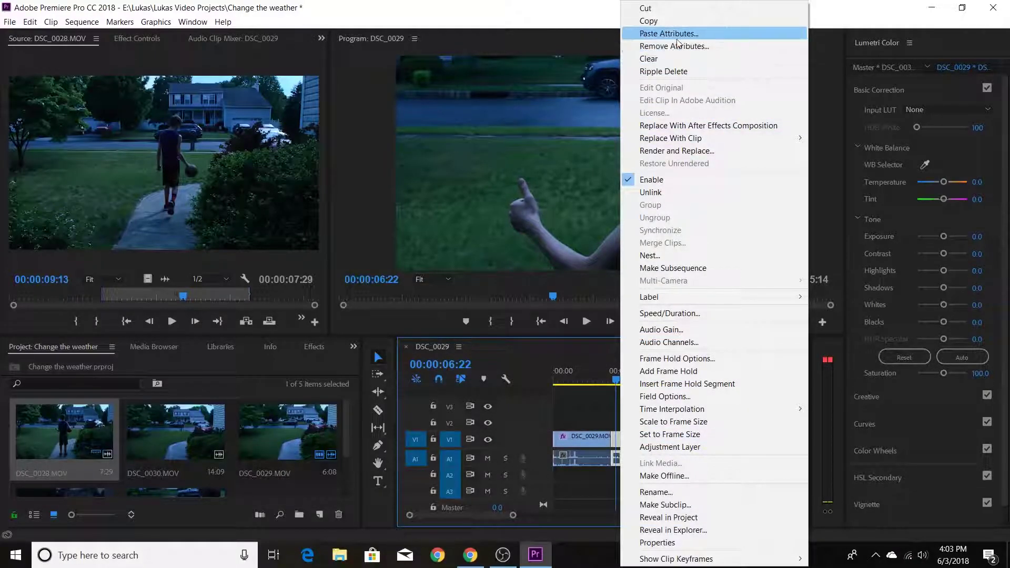
left_click(668, 33)
left_click(554, 488)
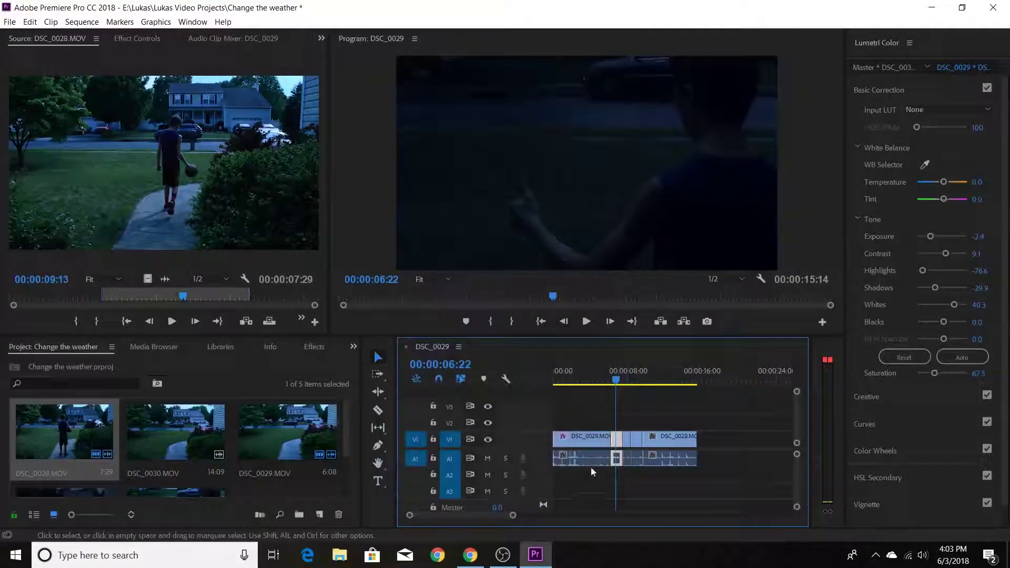
left_click(596, 383)
left_click_drag(595, 384, 616, 384)
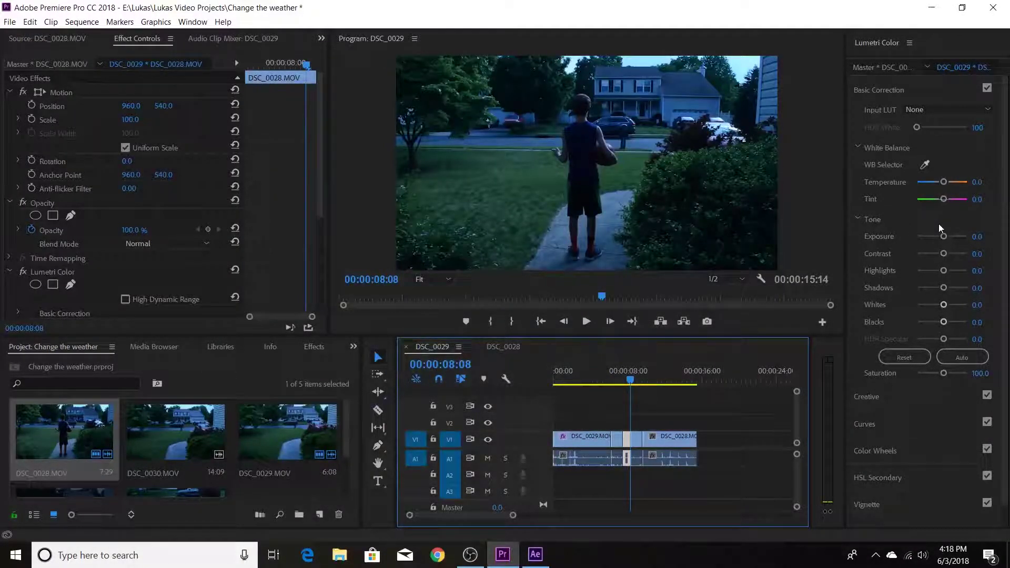
Set the exposure to 1.7 and the contrast to -100 on the short DSC_0028 segment ending at 00:00:08:12.
left_click_drag(944, 237, 969, 237)
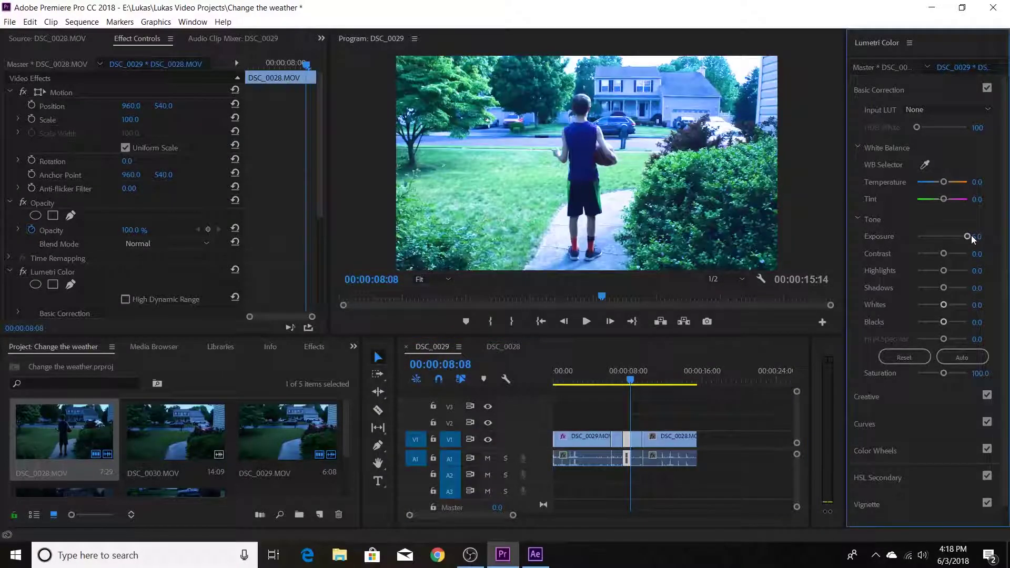
left_click(979, 236)
key("BackSpace")
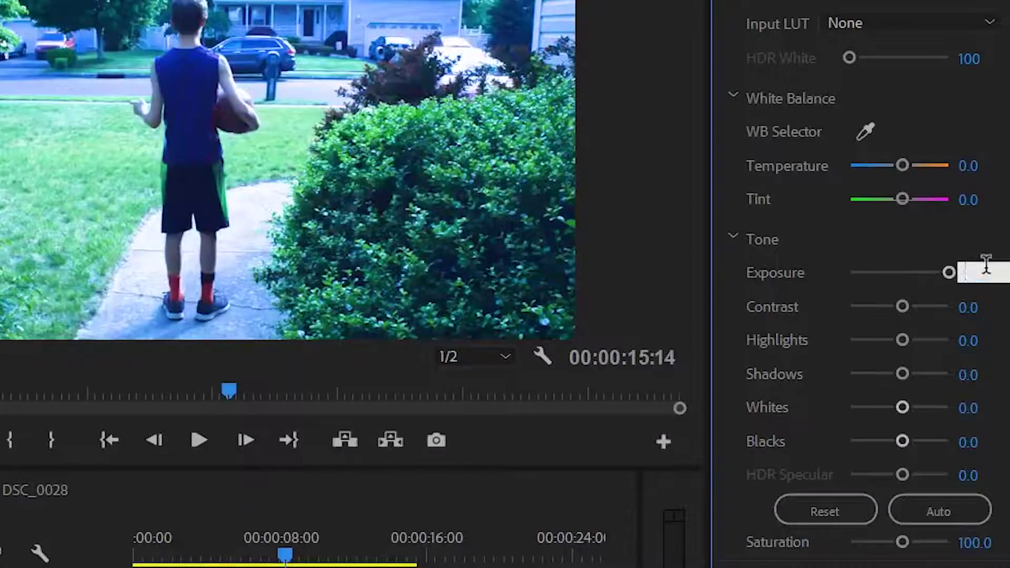
type("1.7")
key("Return")
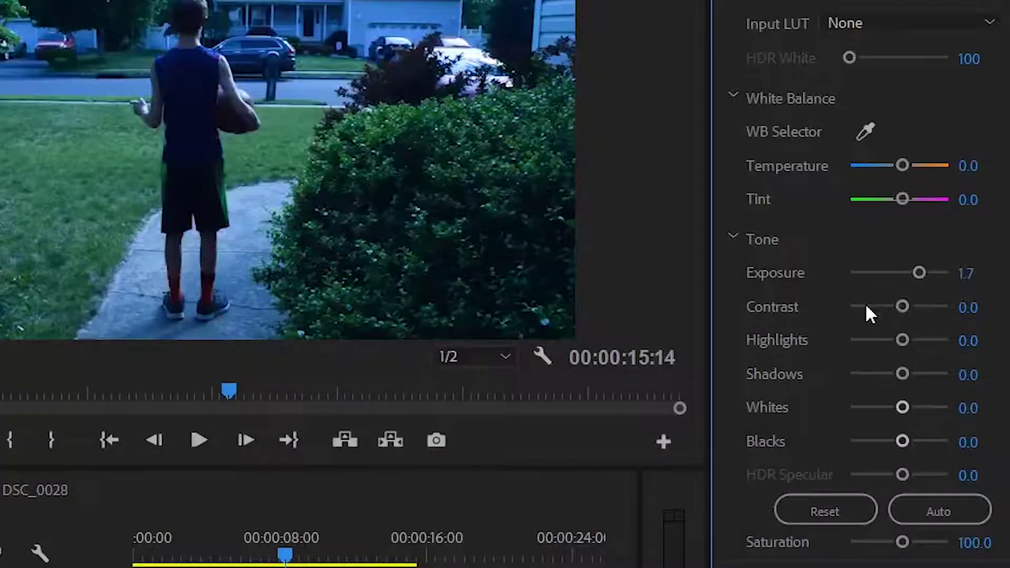
left_click_drag(867, 306, 715, 291)
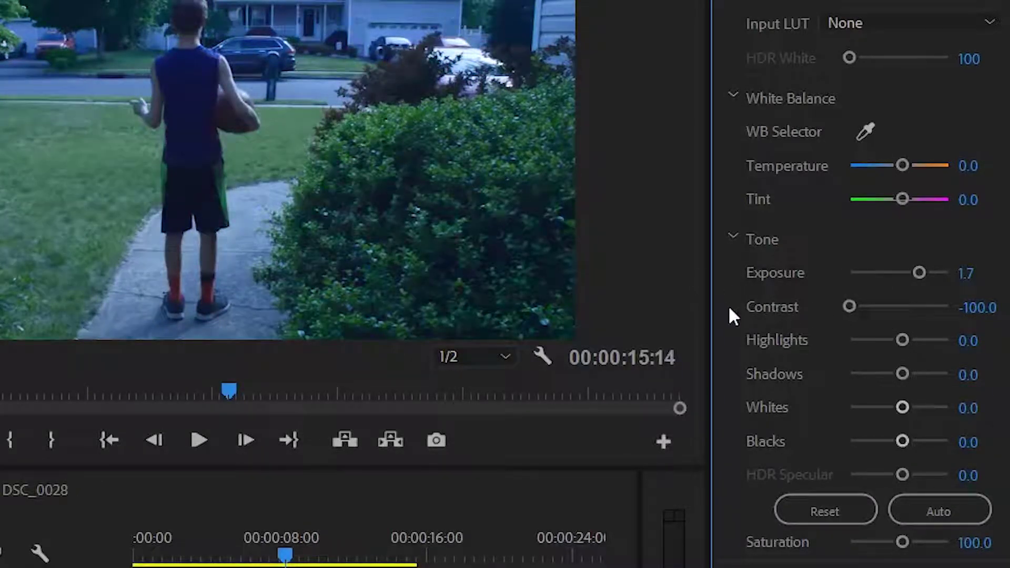
Set the blacks to -0.9 and the saturation to 200 on the short DSC_0028 segment.
left_click(985, 435)
type("-0.9")
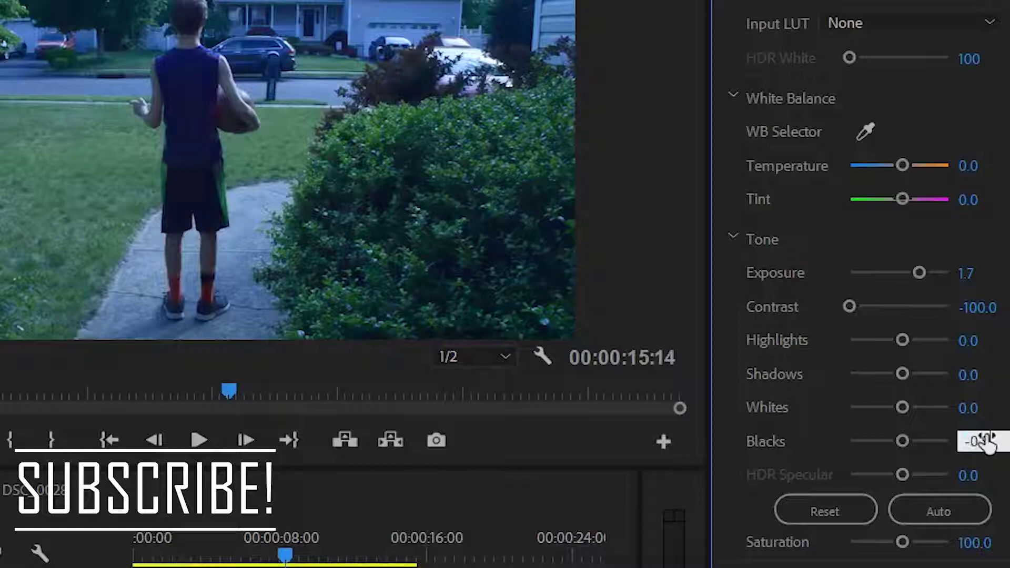
key("Return")
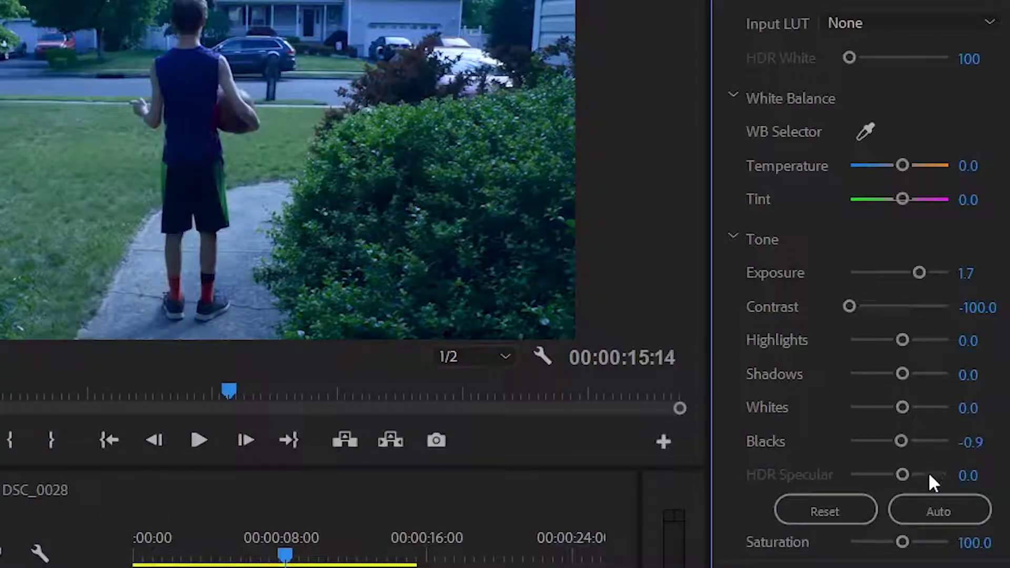
left_click(888, 544)
left_click_drag(886, 542, 950, 543)
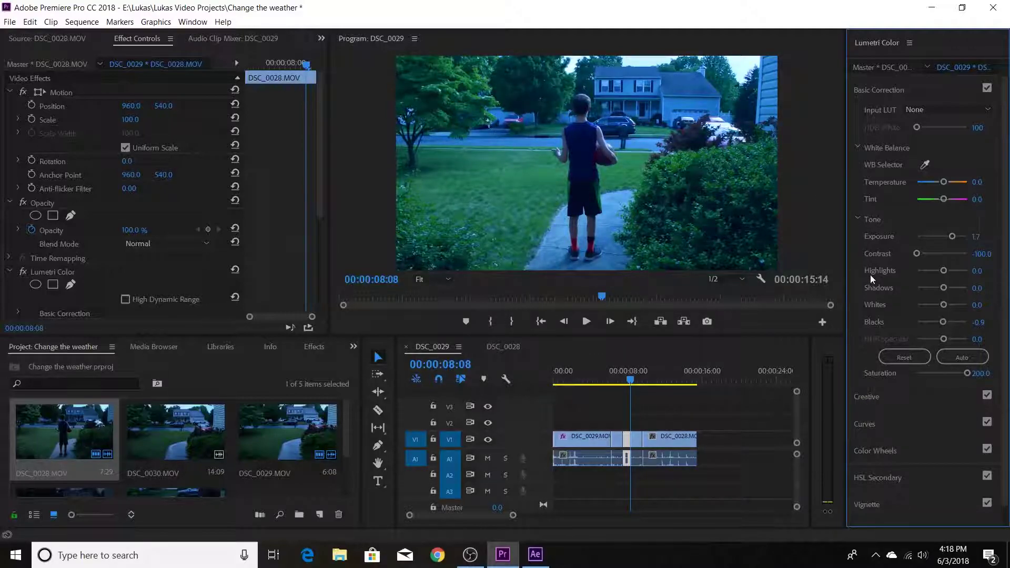
Shift the segment's midtone color wheel toward orange-red, its shadows slightly toward blue-cyan, and its highlights toward red.
left_click(890, 450)
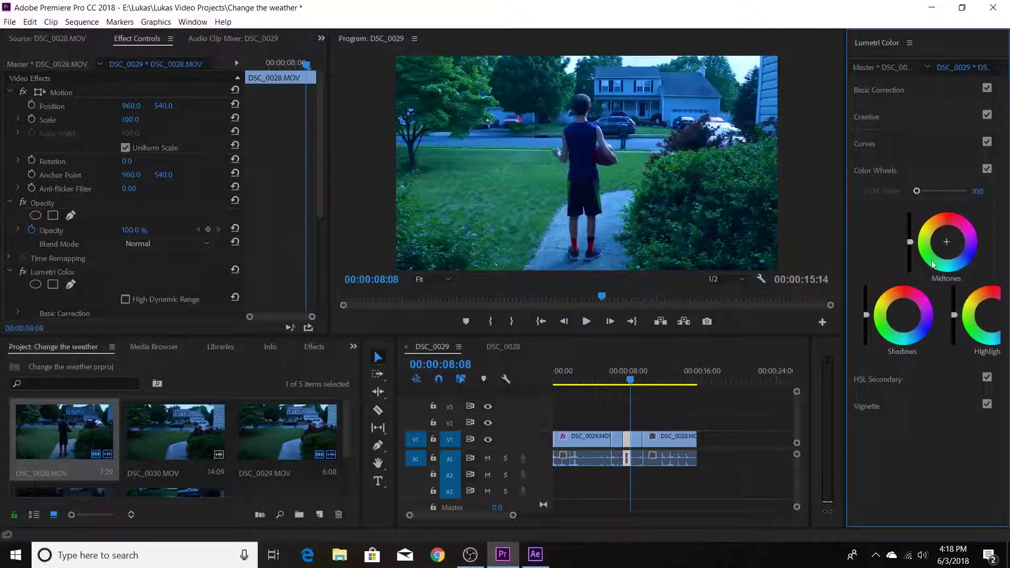
mouse_move(943, 243)
left_mouse_down()
mouse_move(953, 258)
mouse_move(936, 225)
left_mouse_up()
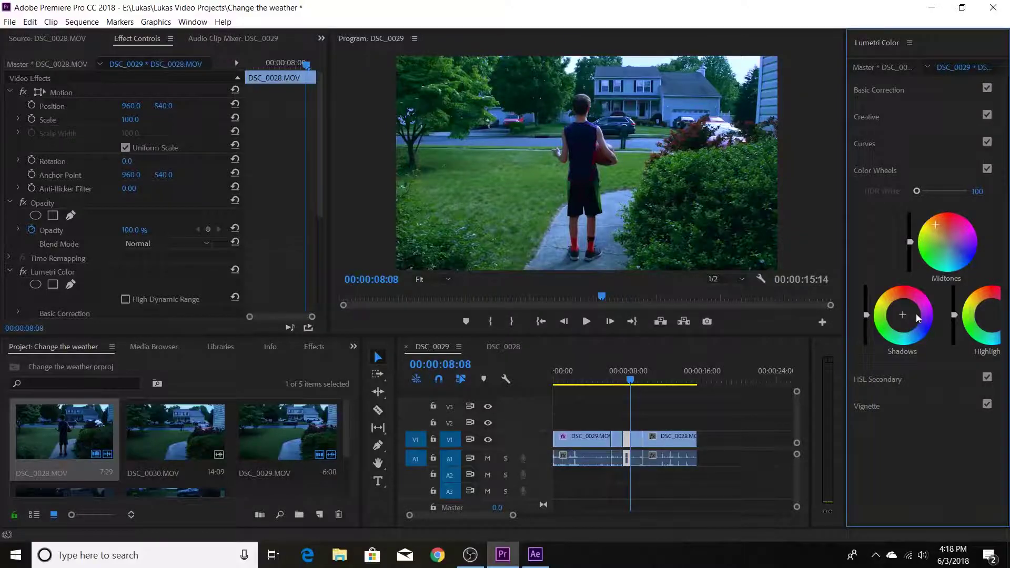
left_click_drag(918, 318, 904, 321)
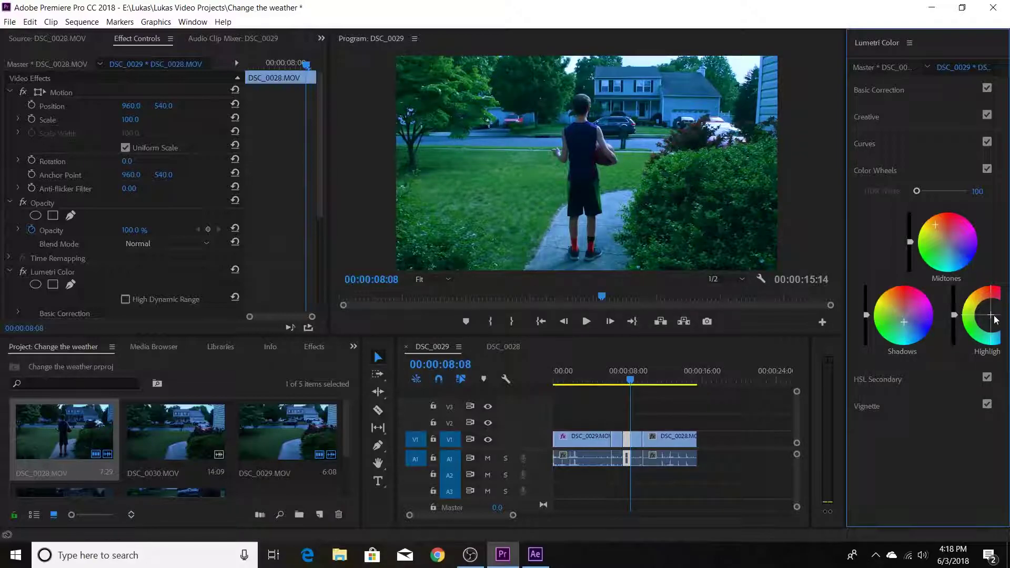
left_click(994, 316)
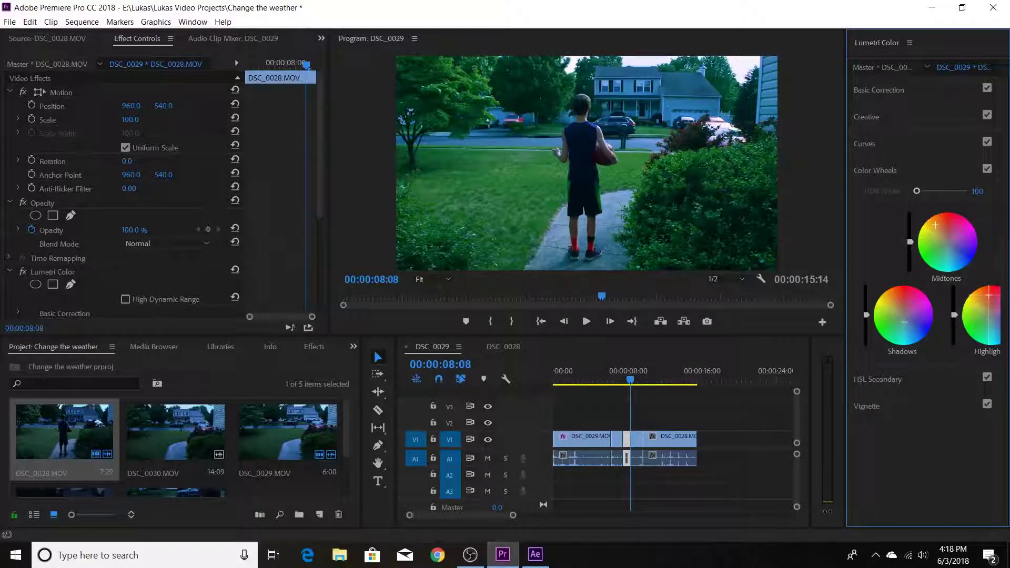
left_click_drag(990, 288, 989, 289)
Raise the segment's white balance temperature strongly toward orange for a hot, sunny look.
left_click(887, 88)
left_click_drag(943, 182, 955, 181)
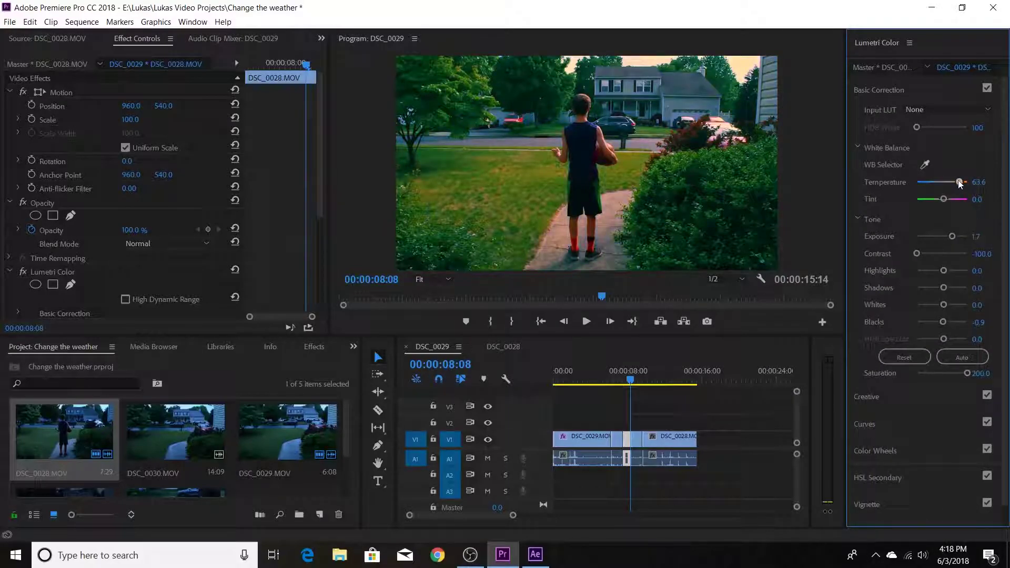
left_click_drag(964, 183, 966, 182)
Play the sequence across the cut to compare the dark clips with the warm segment, and return to the warm segment.
left_click(626, 381)
key("space")
left_click_drag(628, 381, 599, 374)
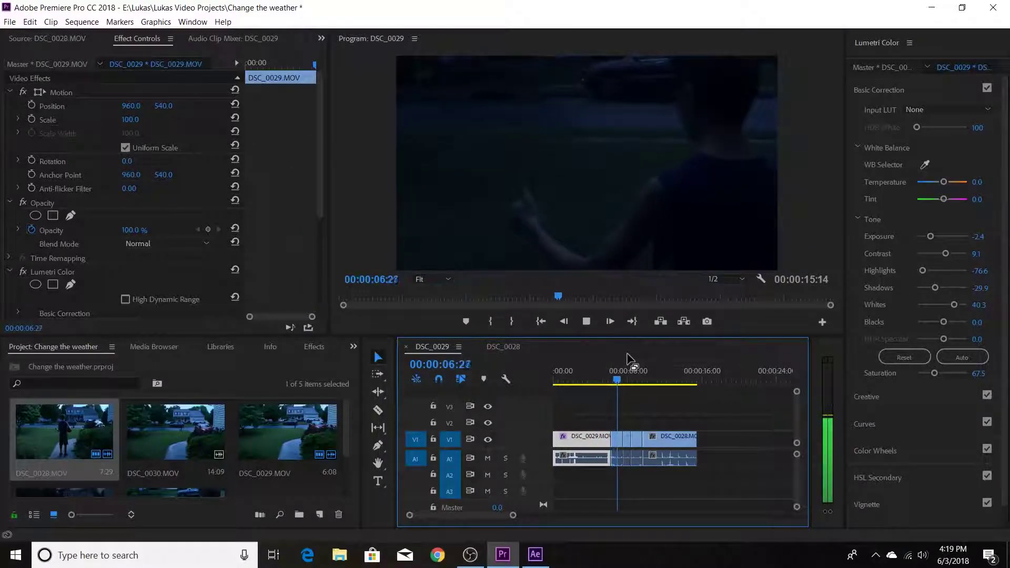
key("space")
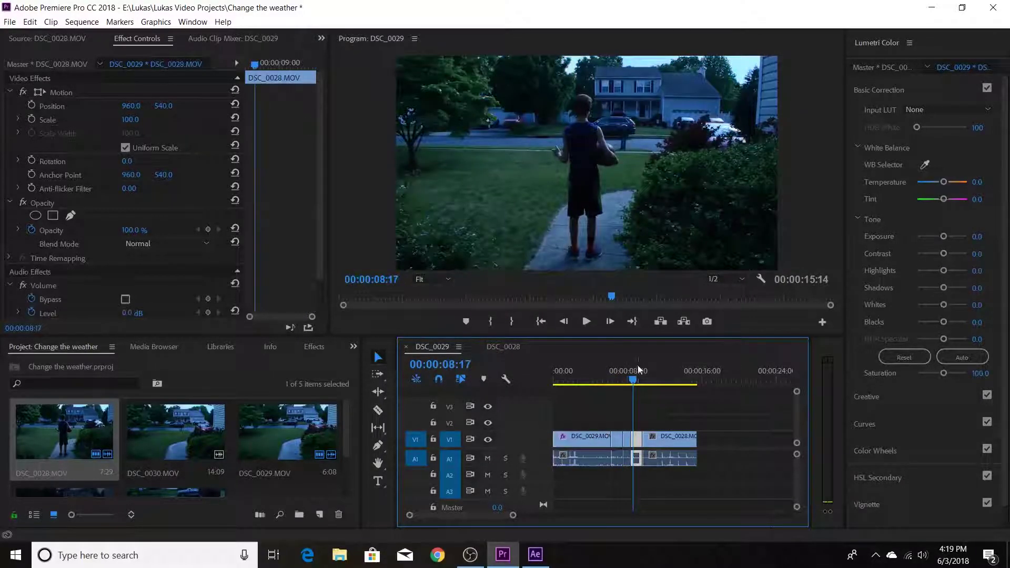
left_click_drag(633, 383, 623, 381)
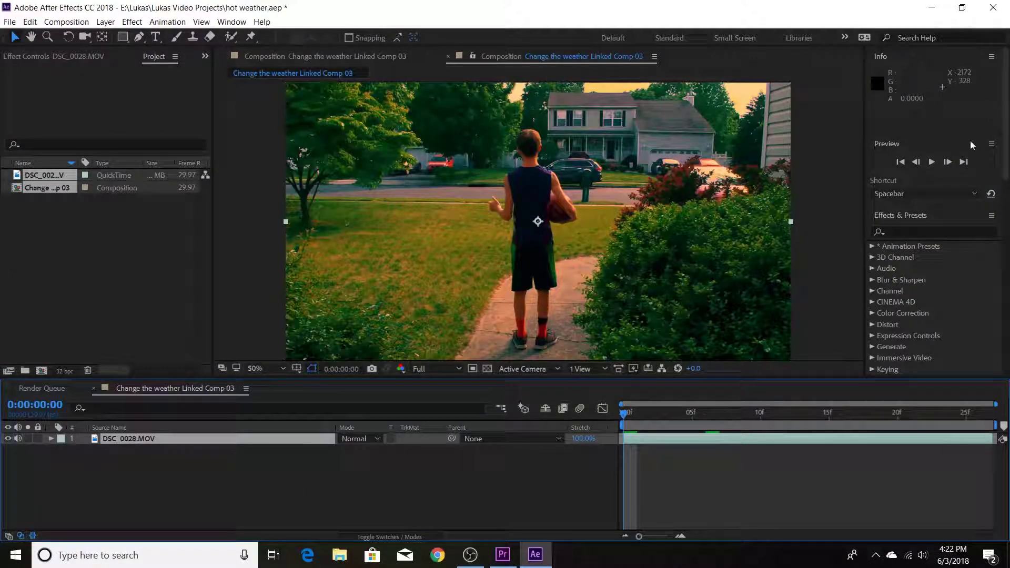
In After Effects, find the Turbulent Displace effect and apply it to the DSC_0028.MOV layer.
left_click(897, 233)
type("turbulant")
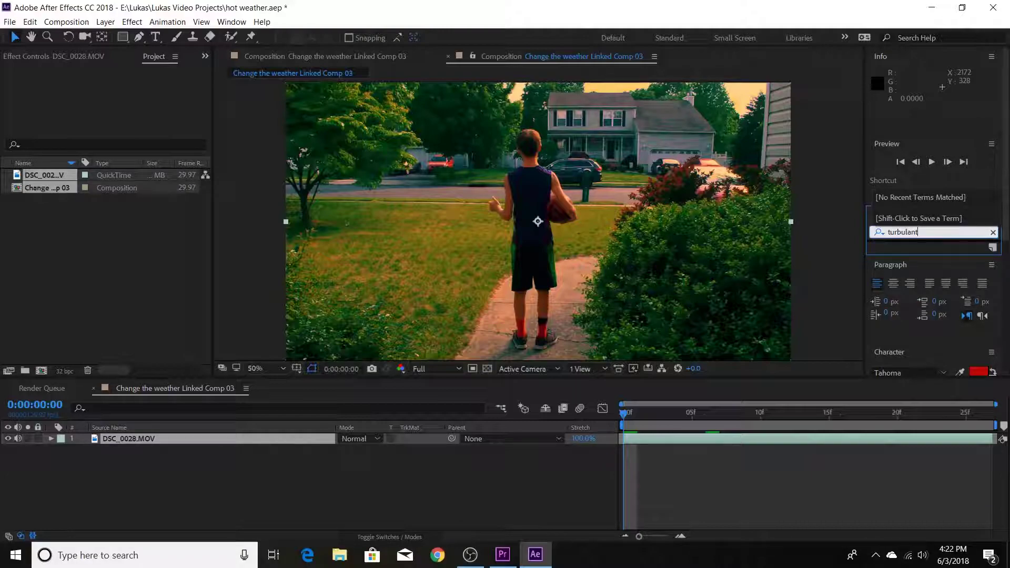
key("BackSpace")
key("BackSpace")
key("BackSpace")
key("BackSpace")
key("BackSpace")
key("BackSpace")
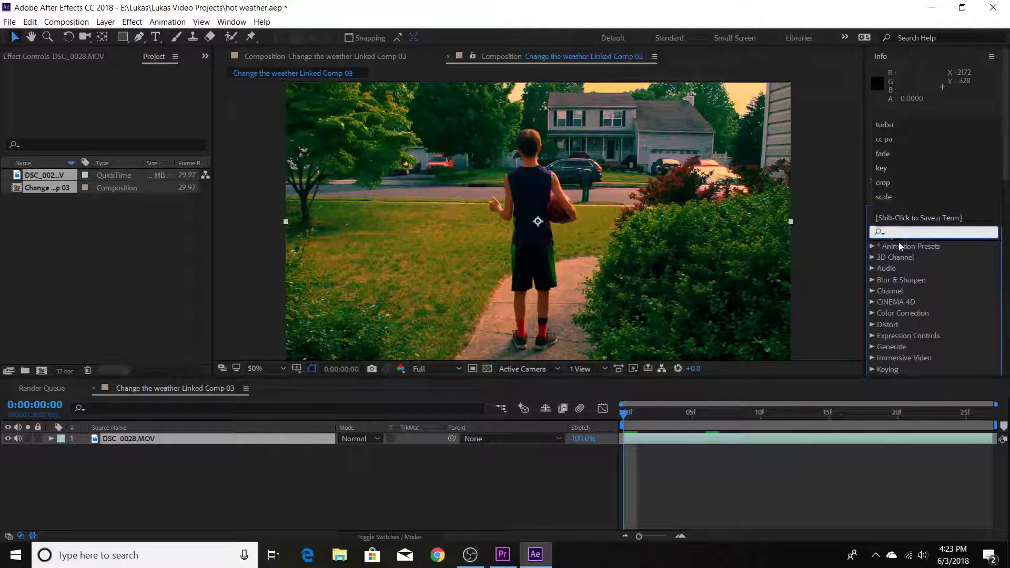
type("tur")
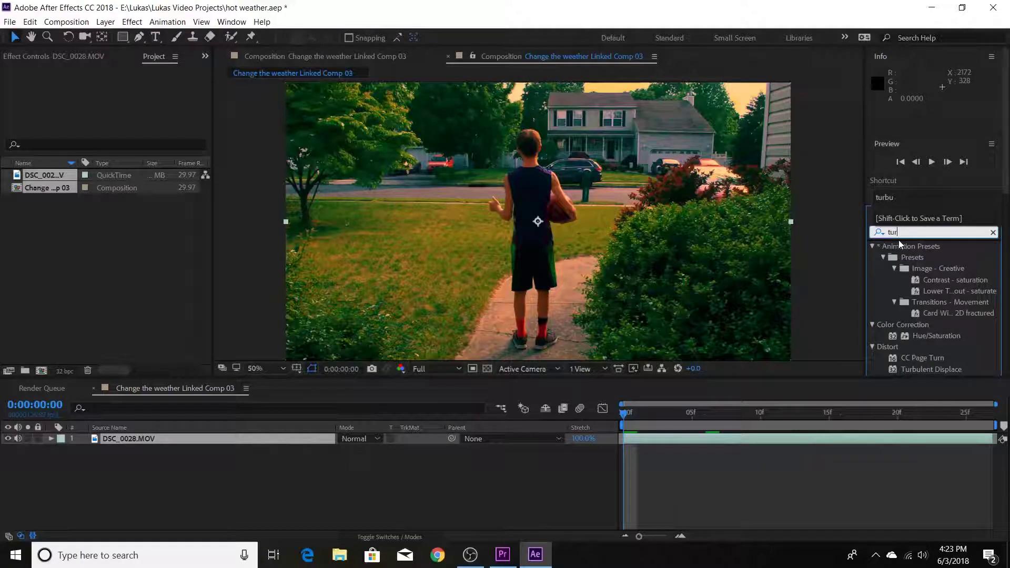
type("b")
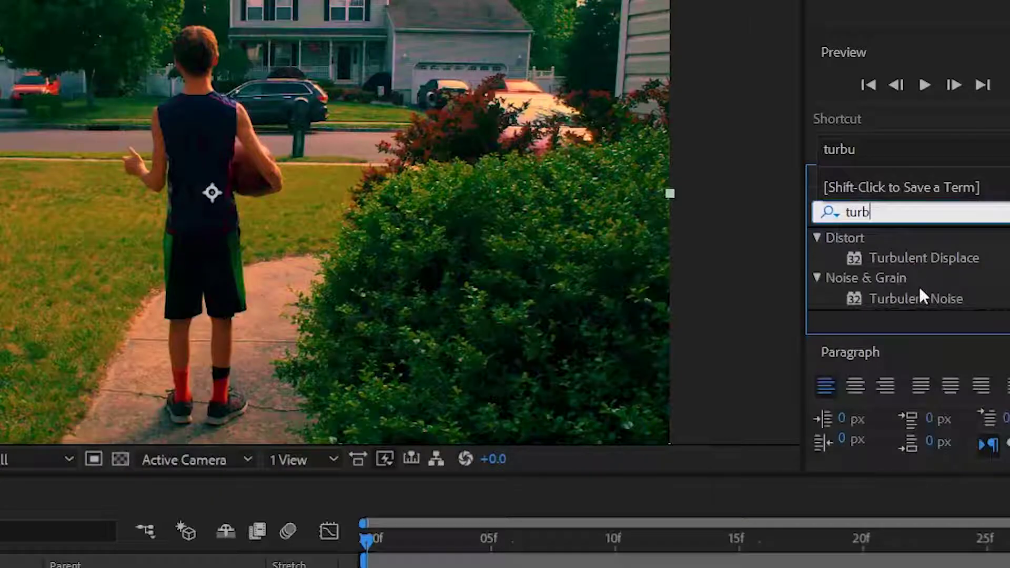
left_click_drag(926, 257, 0, 567)
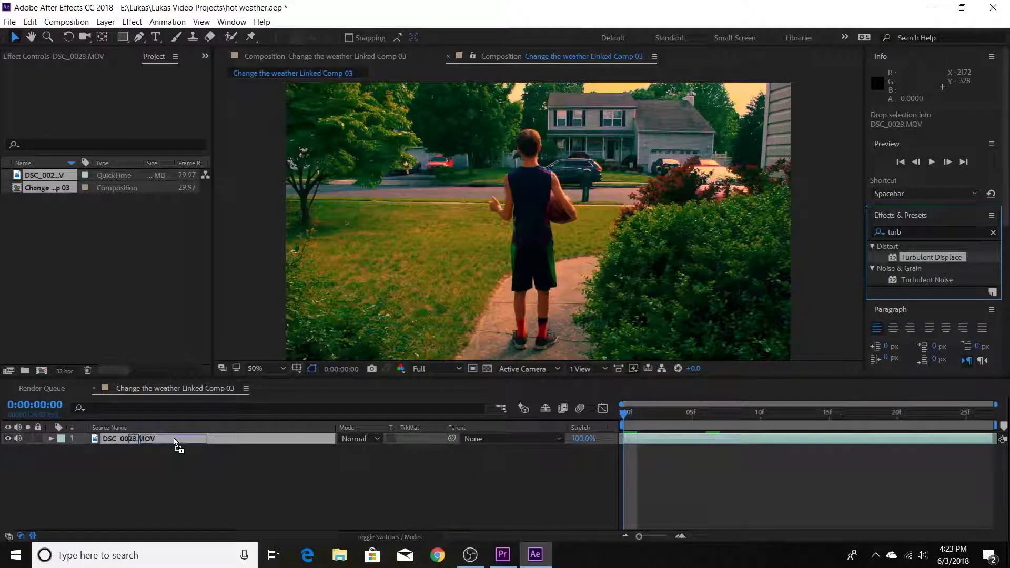
left_click_drag(174, 438, 174, 438)
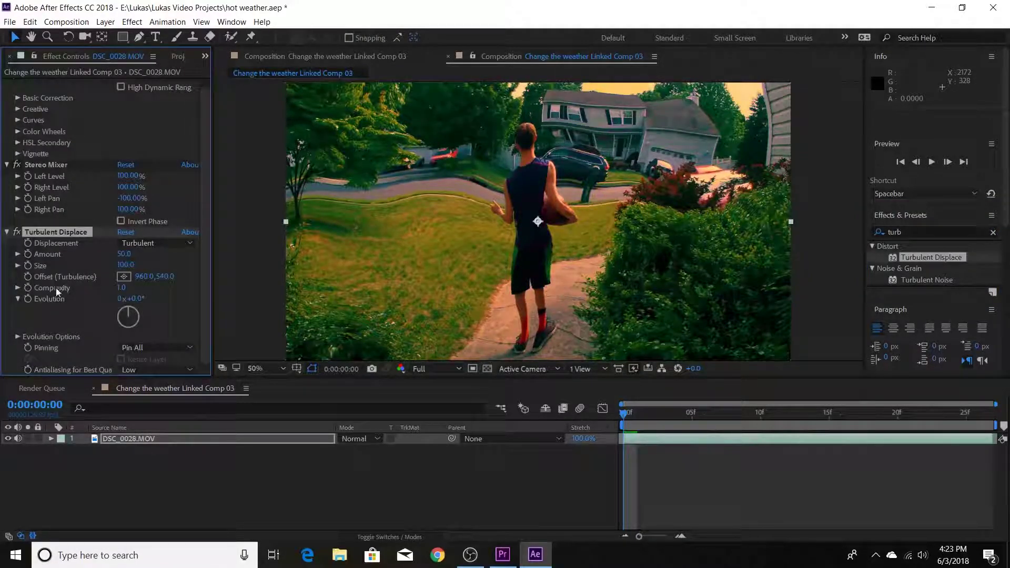
Set the Turbulent Displace amount to 27 and its size to 7.
left_click(122, 253)
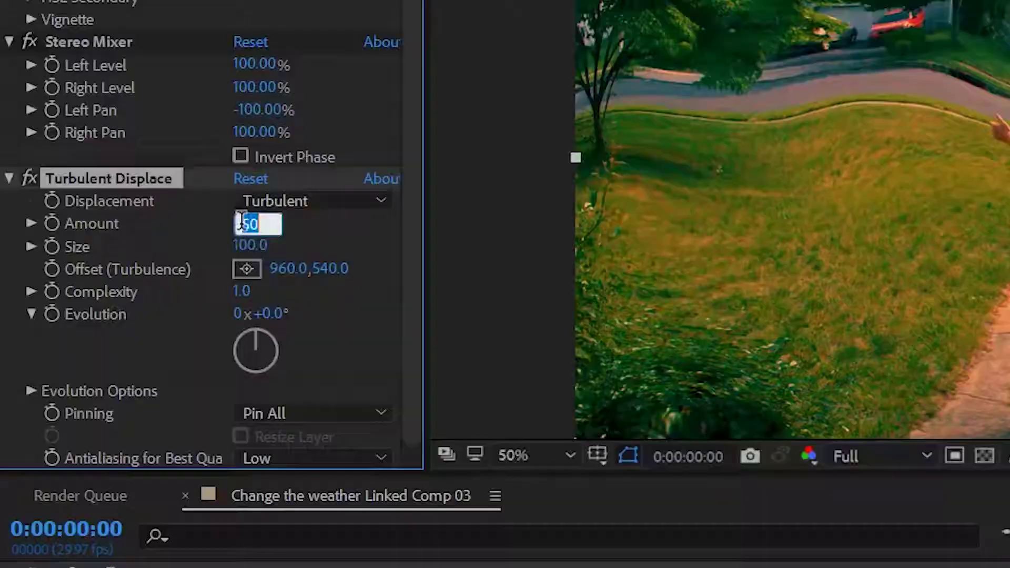
type("27")
key("Return")
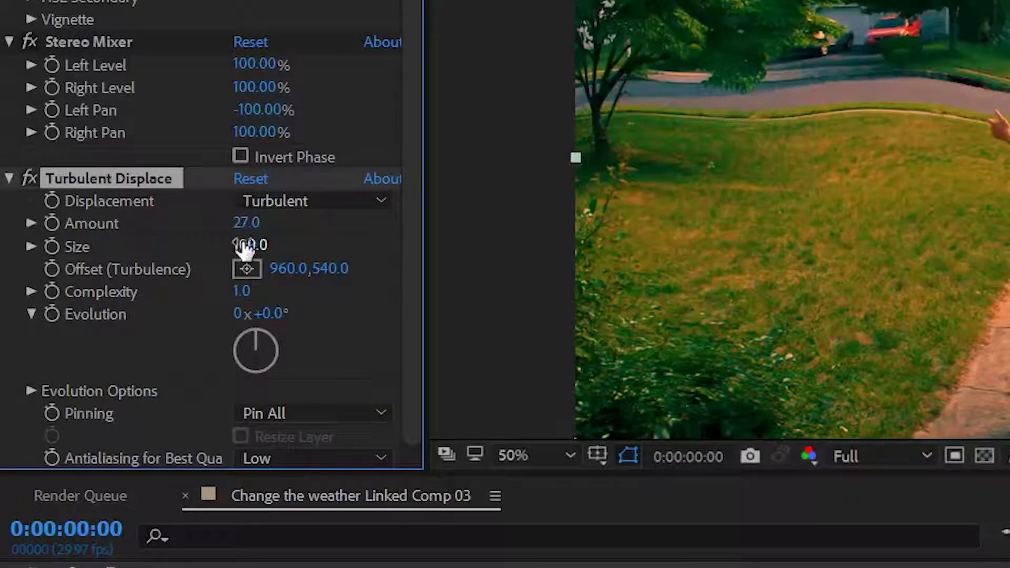
left_click(244, 244)
type("7")
key("Return")
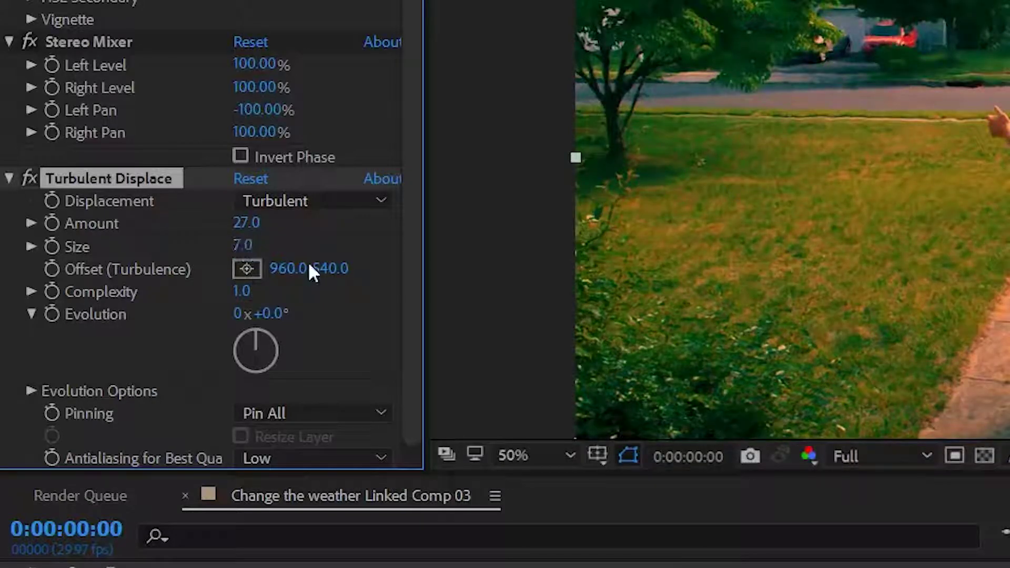
Raise the Turbulent Displace complexity to 1.5.
left_click(243, 293)
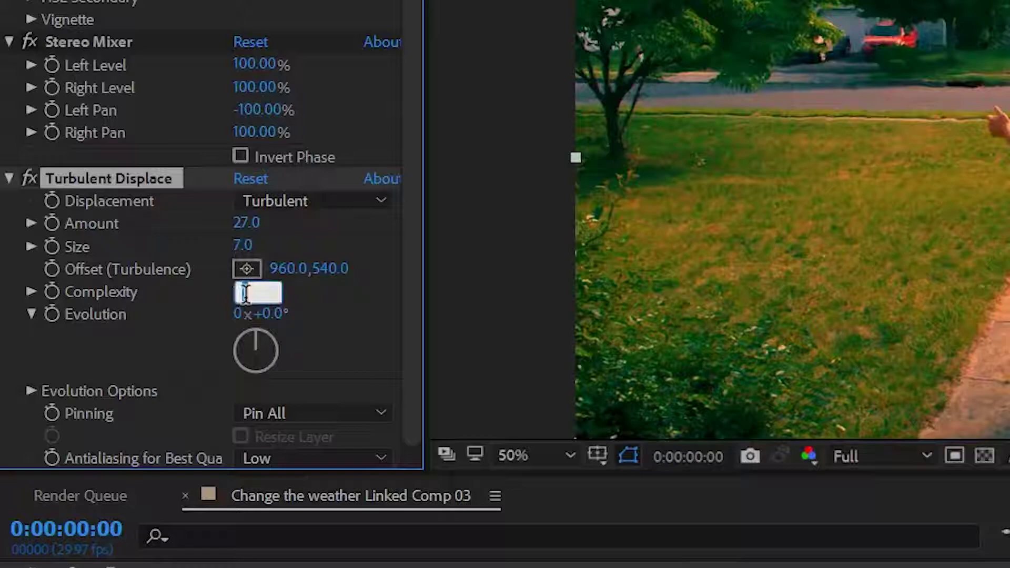
type("1.4")
key("Return")
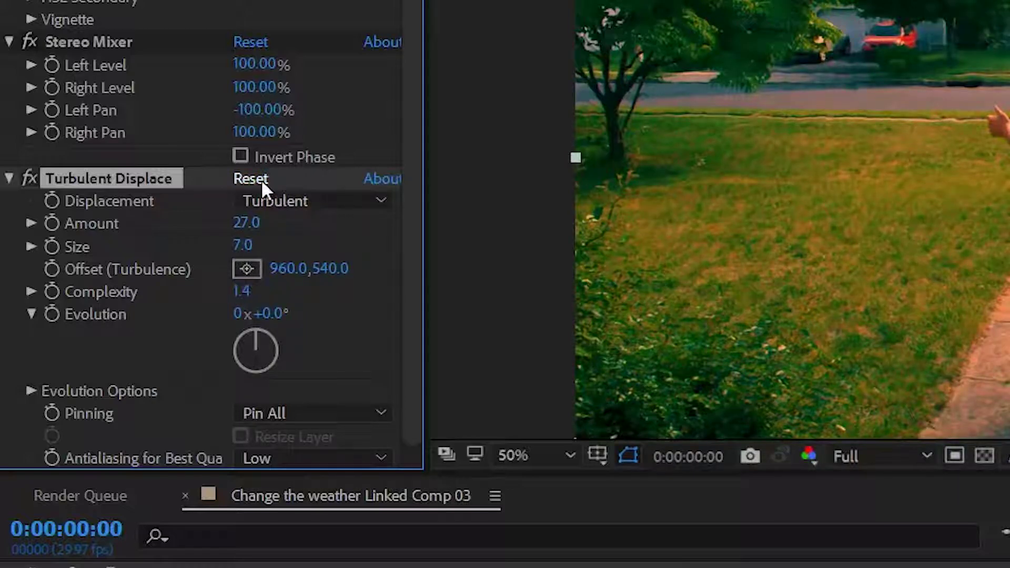
left_click_drag(244, 294, 258, 295)
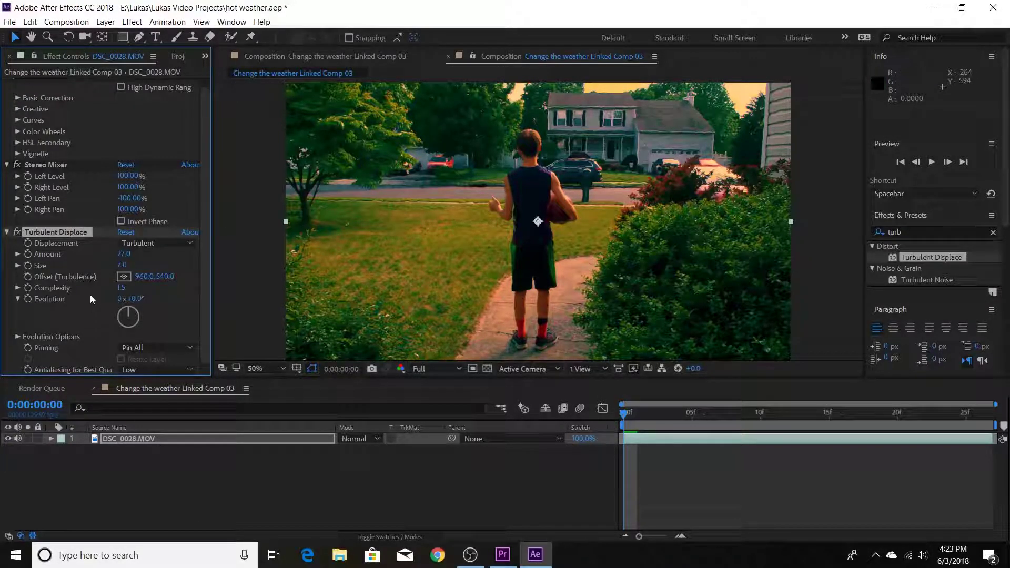
Keyframe the turbulence offset from about 948, 1040 at frame 0 to about 926, 22 at frame 26.
left_click(123, 276)
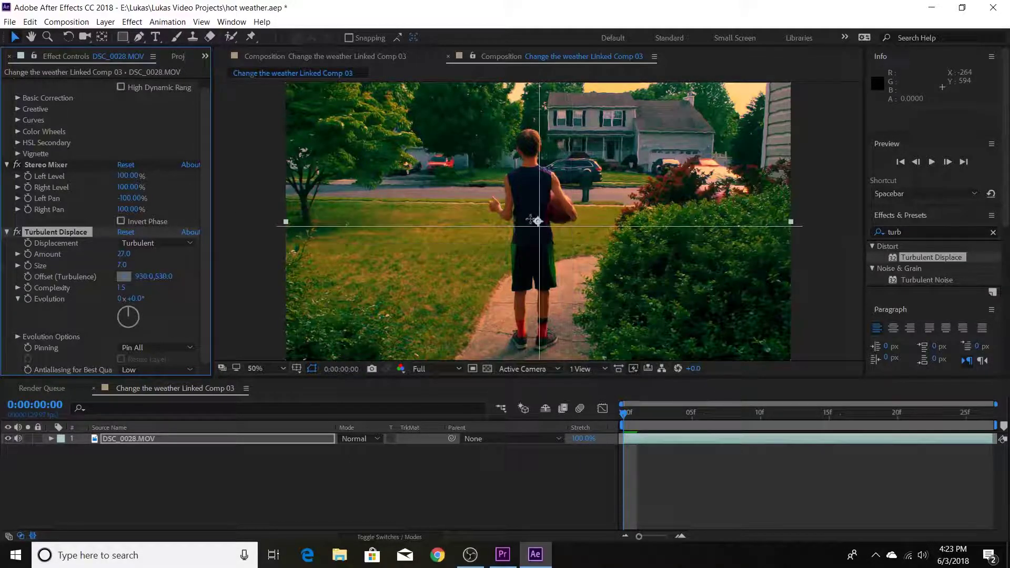
left_click(536, 353)
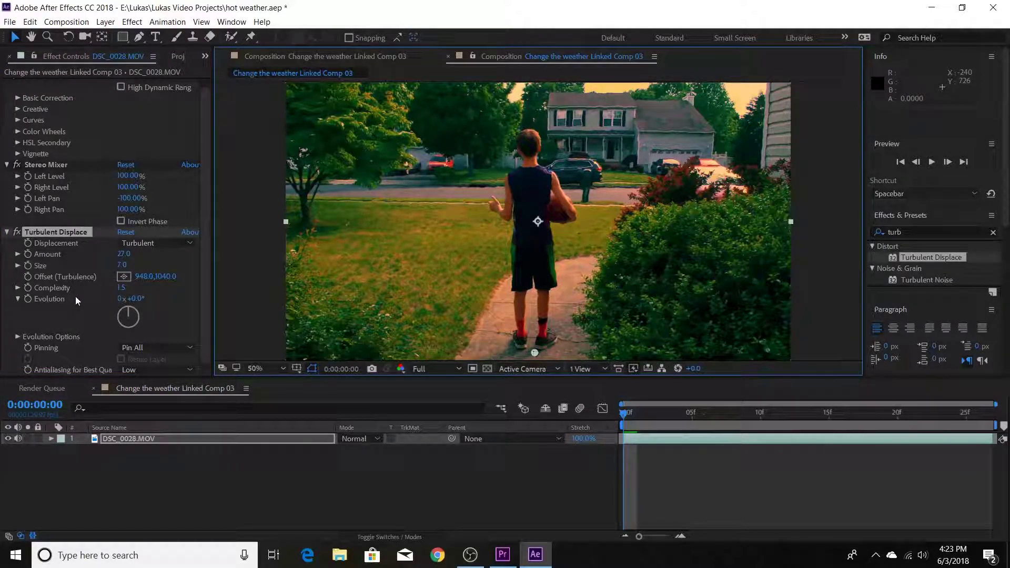
left_click(28, 277)
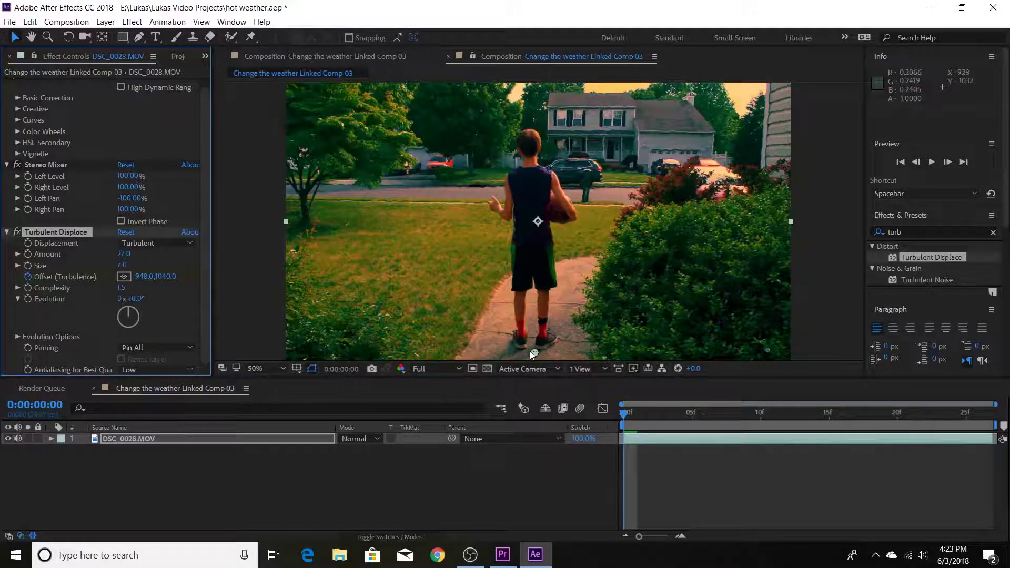
left_click_drag(630, 417, 1007, 421)
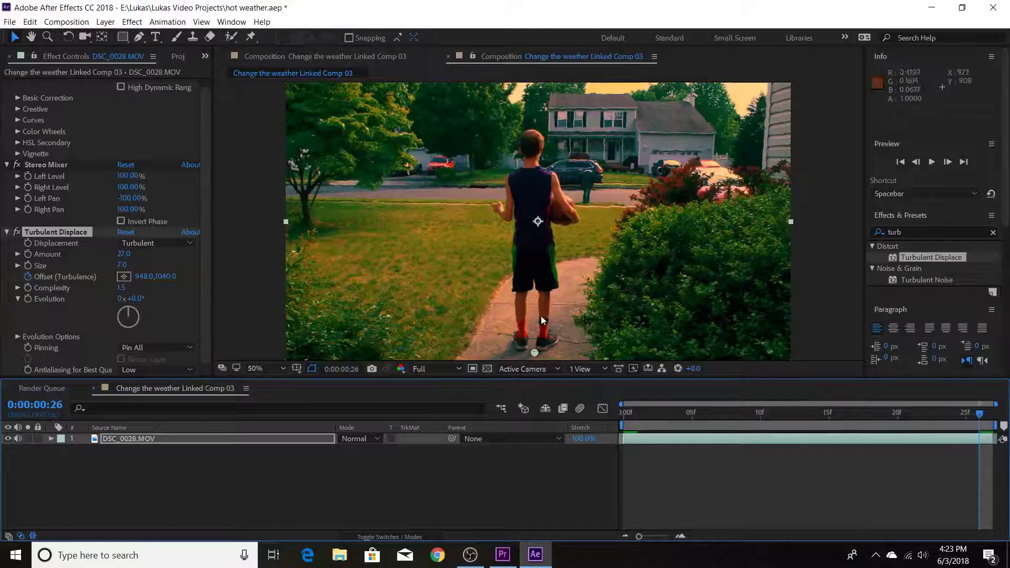
left_click_drag(535, 352, 529, 87)
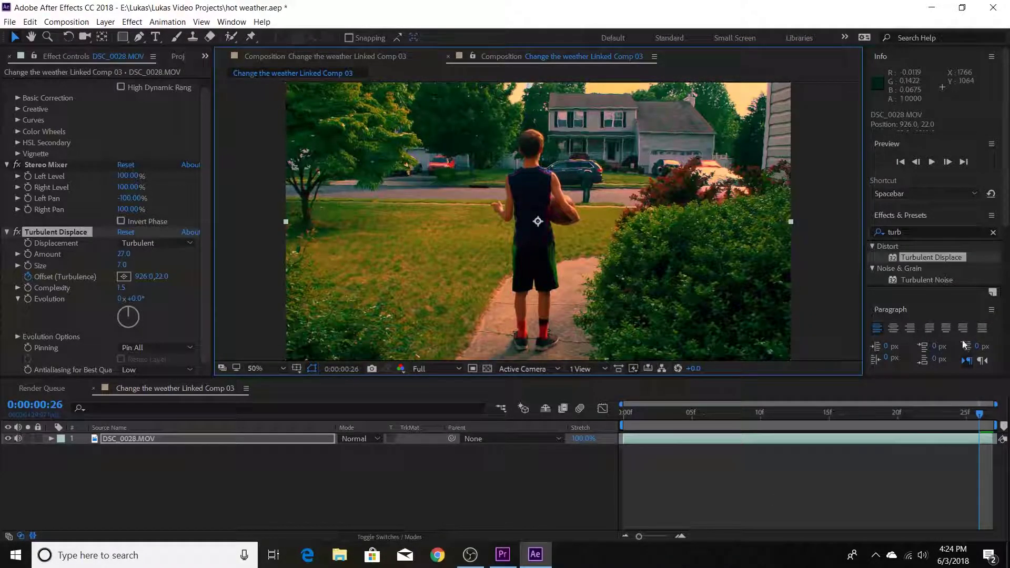
Scrub and play the composition from the start to check the rising heat distortion.
left_click_drag(971, 416, 842, 447)
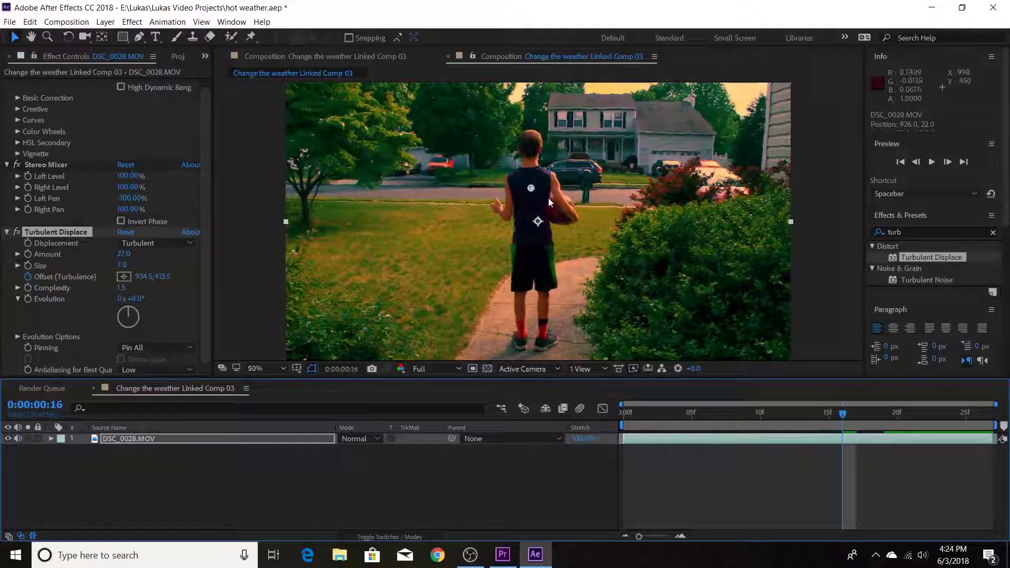
left_click_drag(777, 425, 598, 438)
key("space")
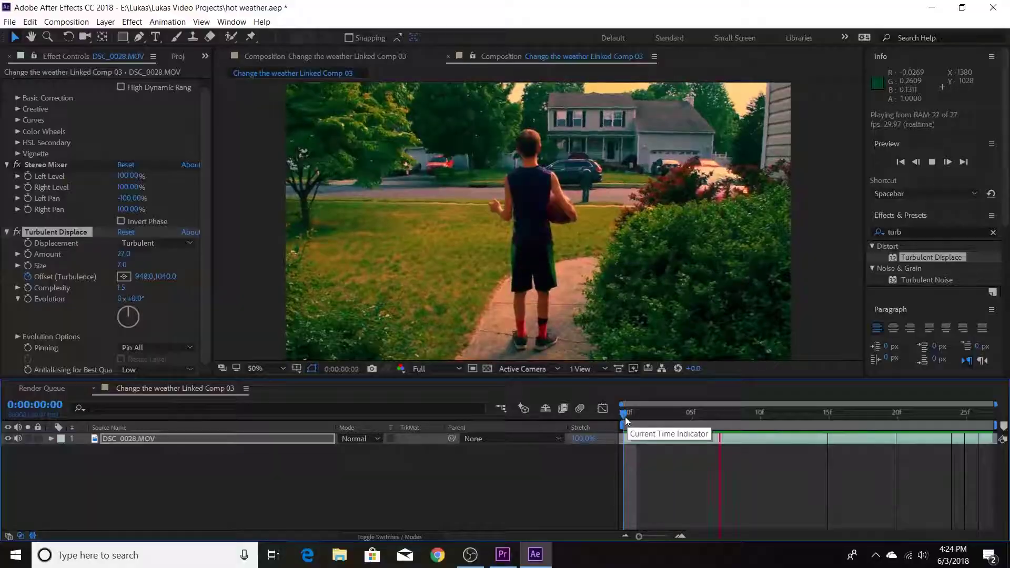
key("space")
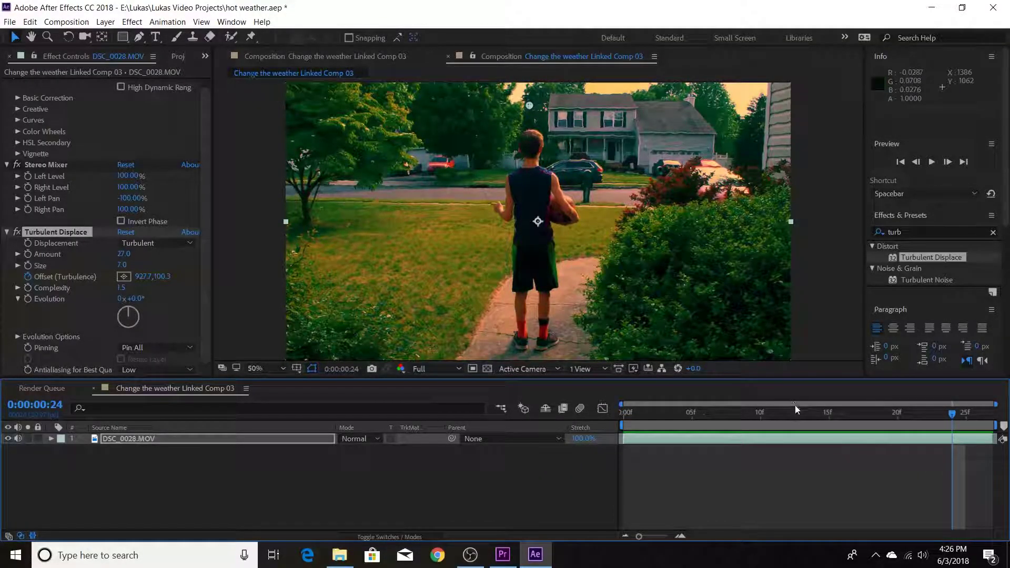
left_click_drag(794, 406, 656, 421)
Add the heat-distortion composition to the render queue, name its output file HOT!, and render it.
left_click(10, 21)
mouse_move(173, 212)
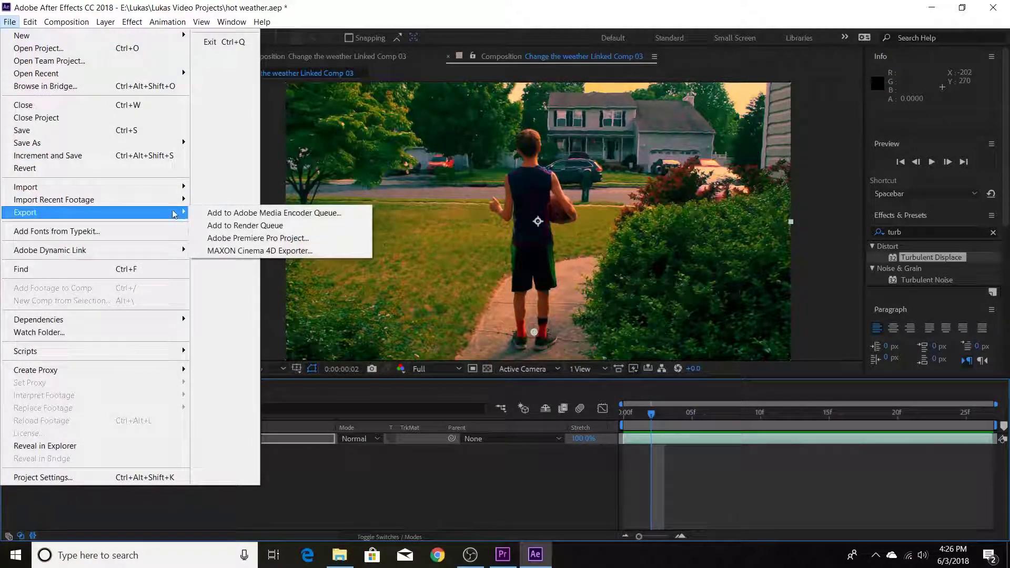
left_click(208, 225)
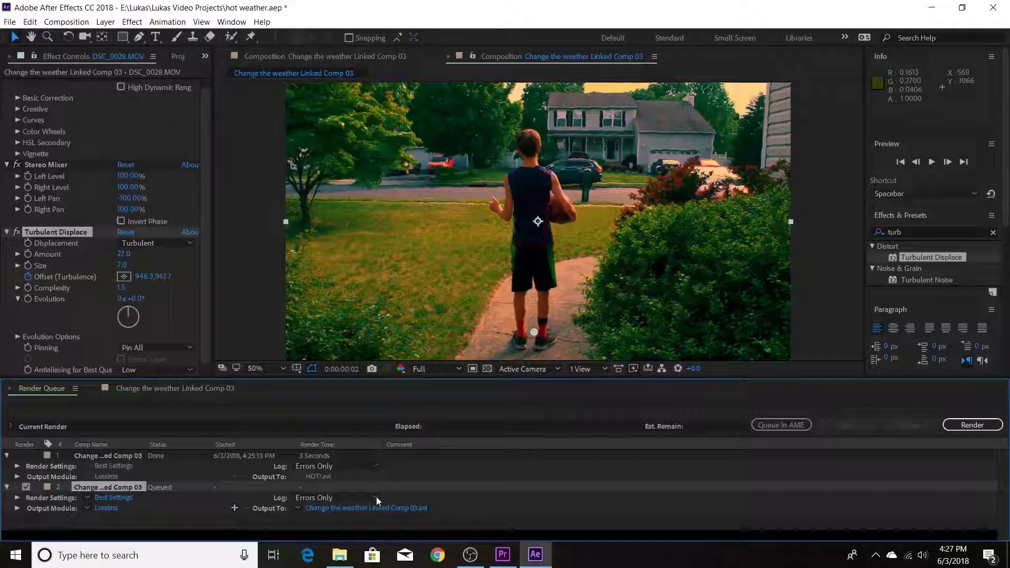
left_click(364, 507)
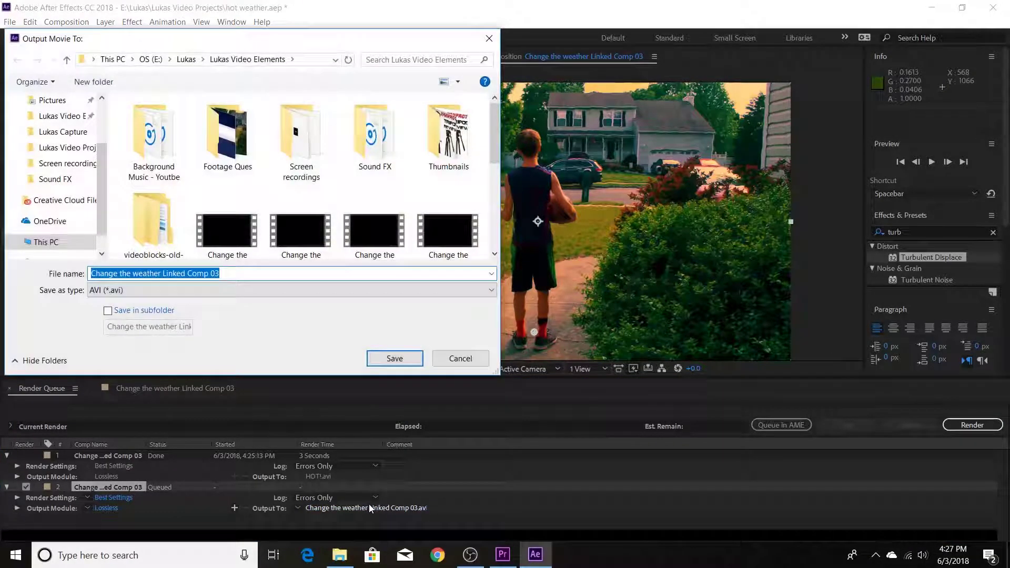
type("HOT")
key("Escape")
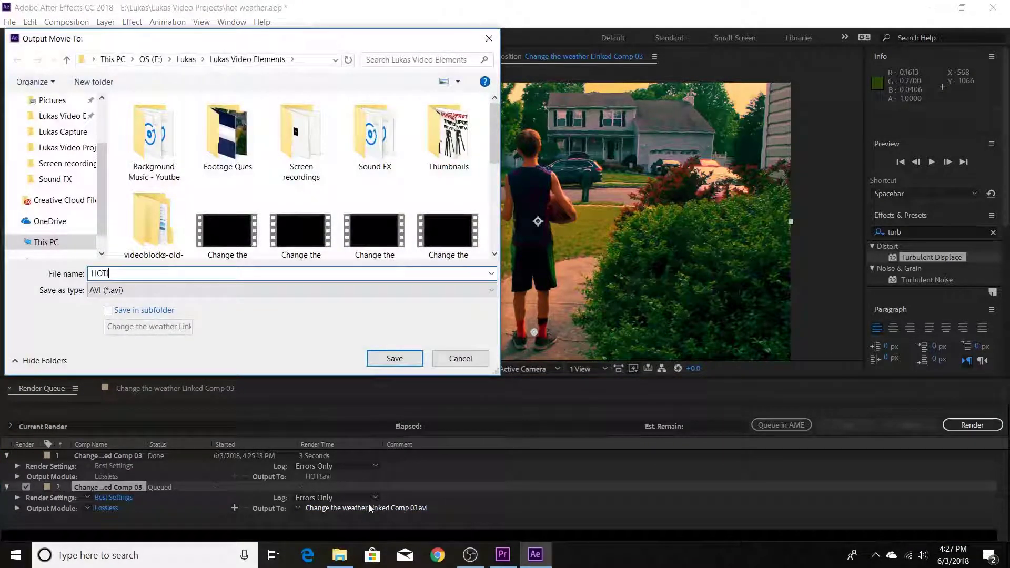
key("Return")
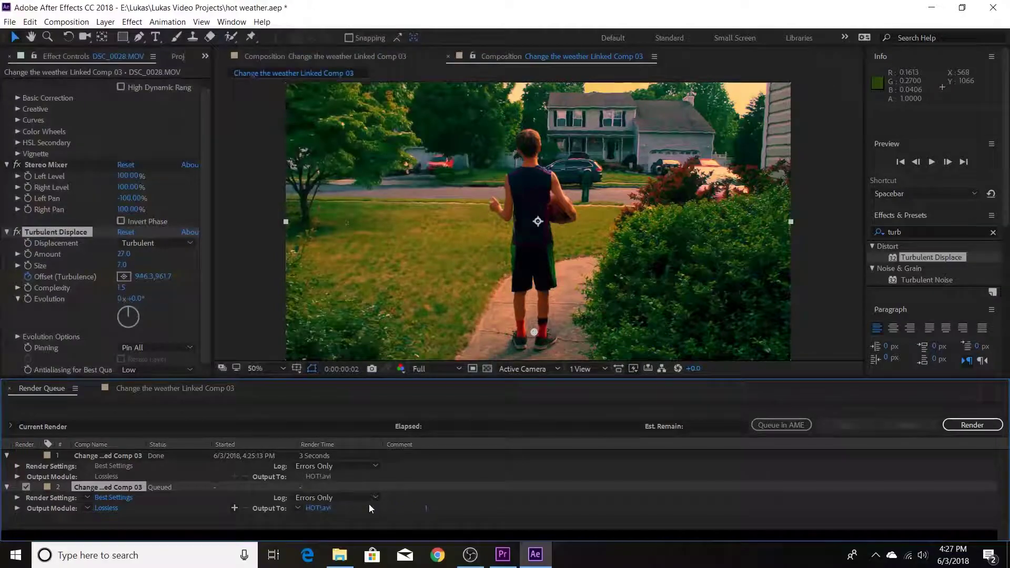
left_click(982, 424)
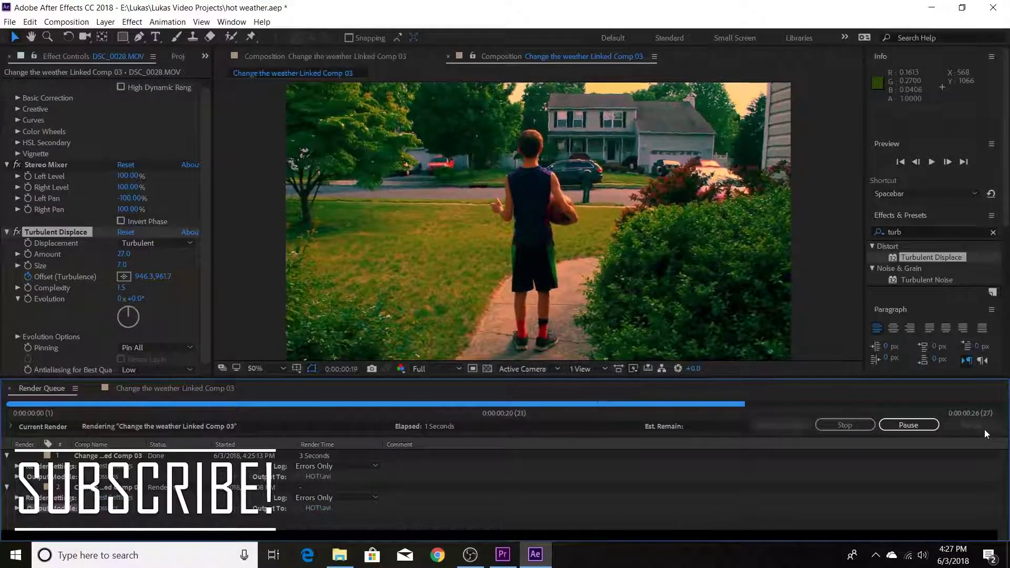
In Premiere Pro, import the HOT! render from the Footage Ques folder and place it on V2 above the linked composition.
left_click(506, 558)
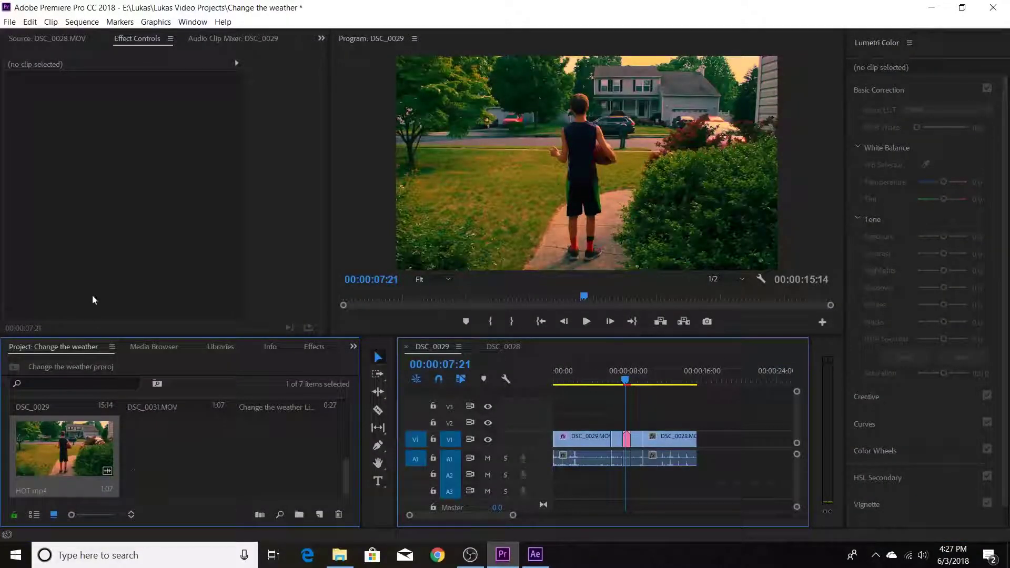
left_click(10, 22)
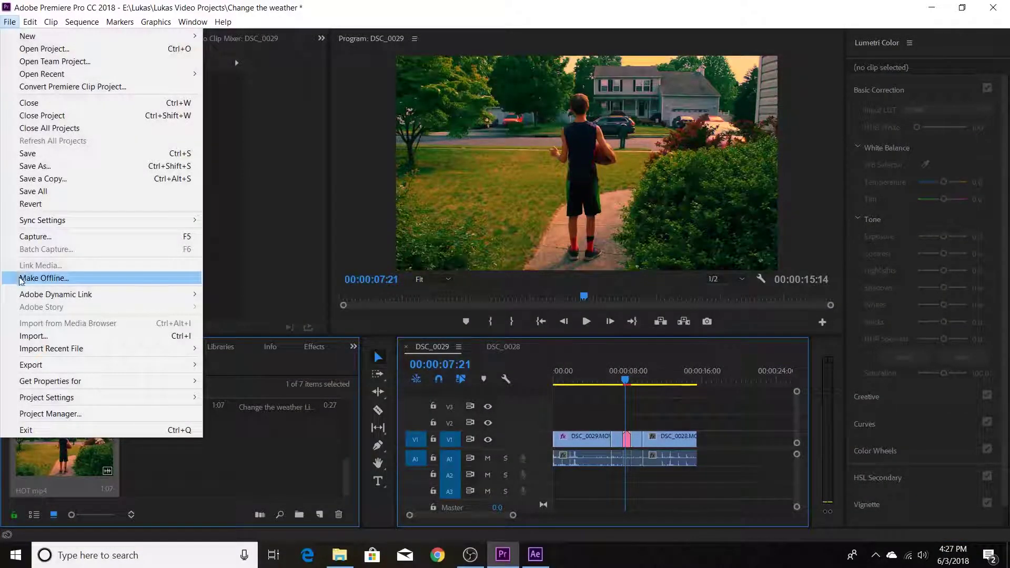
left_click(40, 333)
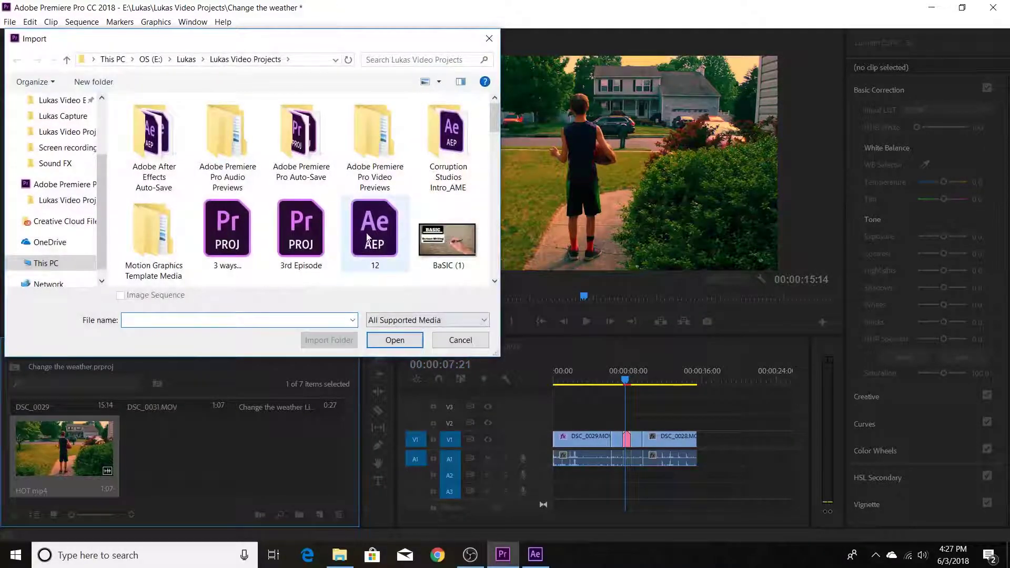
left_click(59, 100)
double_click(228, 138)
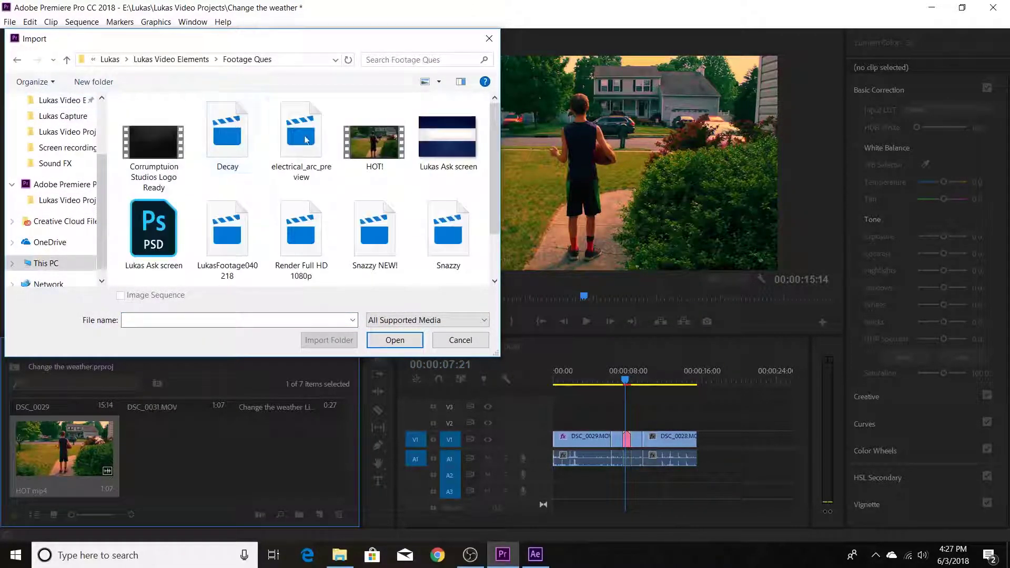
double_click(390, 143)
left_click_drag(182, 450, 627, 425)
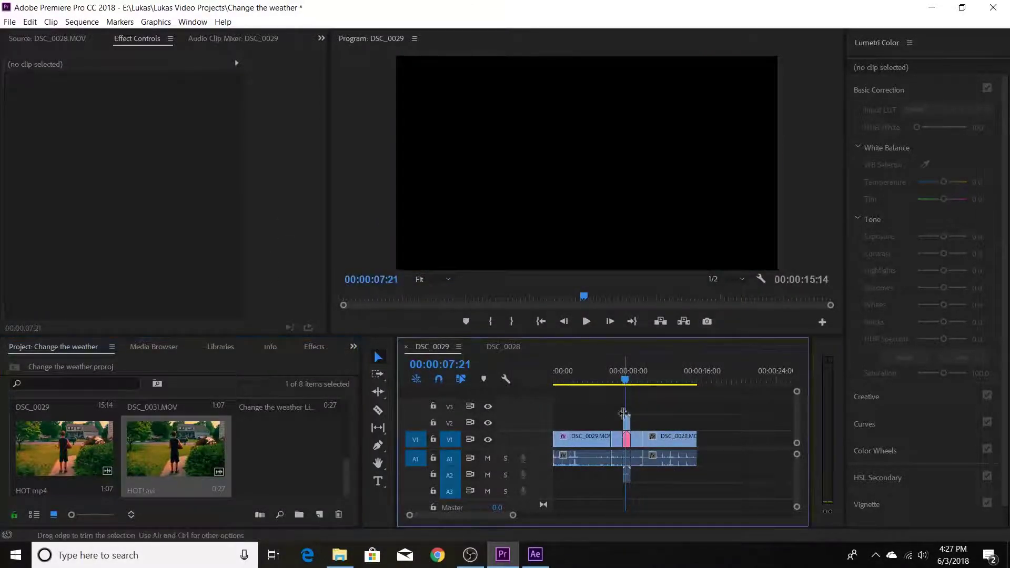
Play the sequence from the HOT! clip through the following dark clip to review the transition.
left_click_drag(621, 383, 625, 382)
key("space")
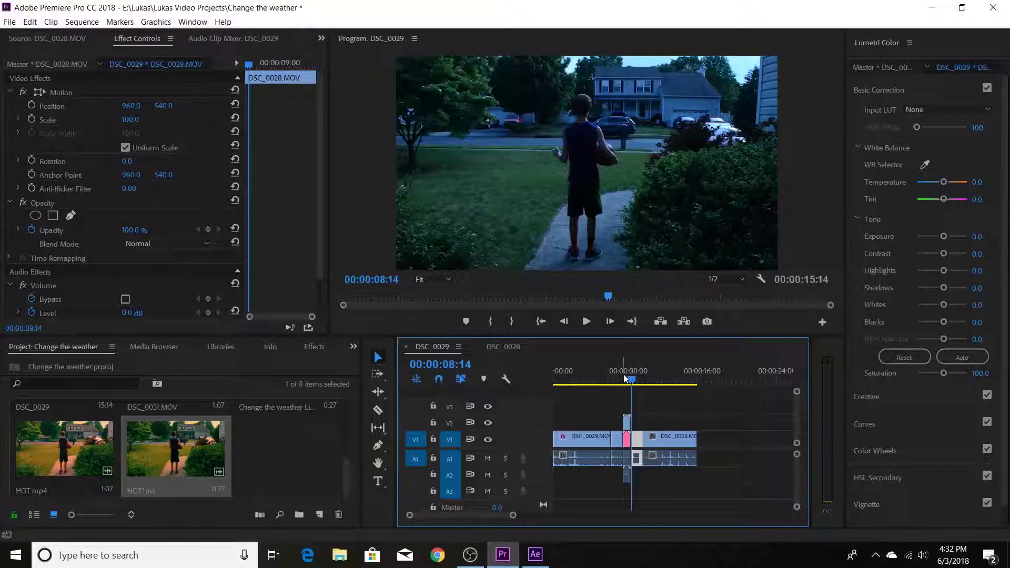
key("space")
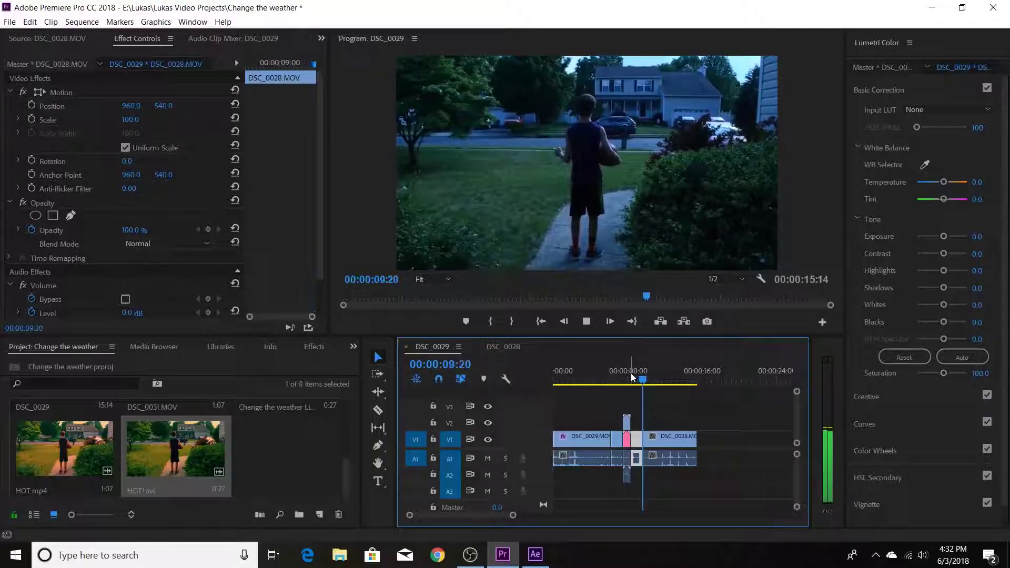
key("space")
Grade the dark clip at 00:00:08:29 with temperature -48.1, exposure 2.0, contrast -61.0 and whites 66.2.
left_click(636, 371)
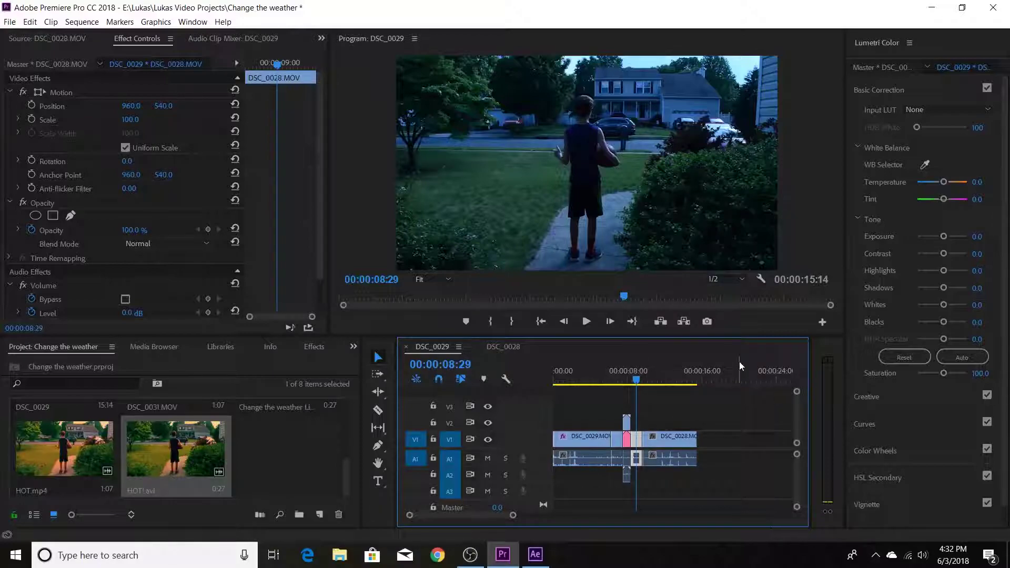
left_click(933, 182)
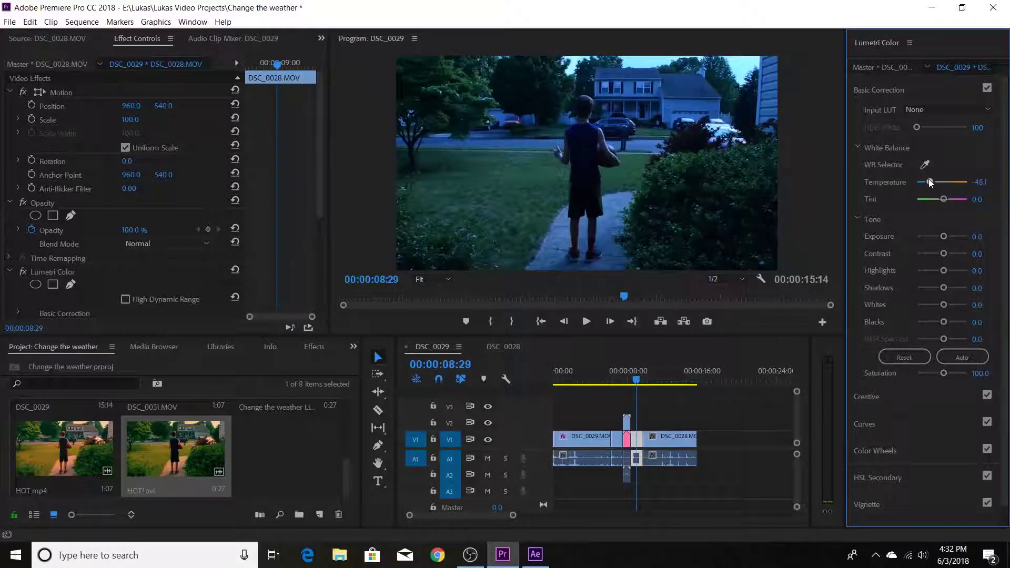
left_click_drag(944, 237, 951, 240)
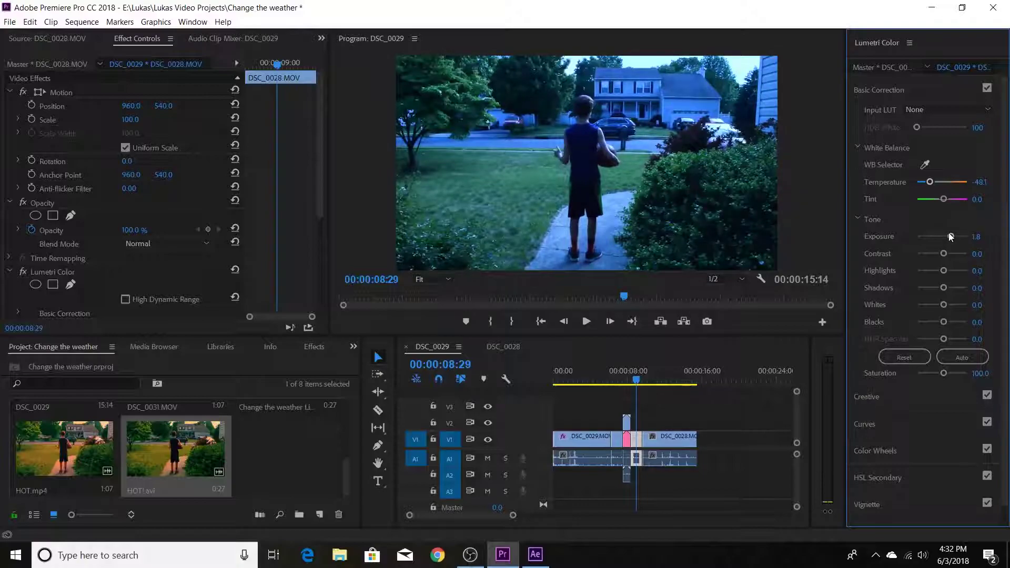
left_click_drag(942, 252, 933, 255)
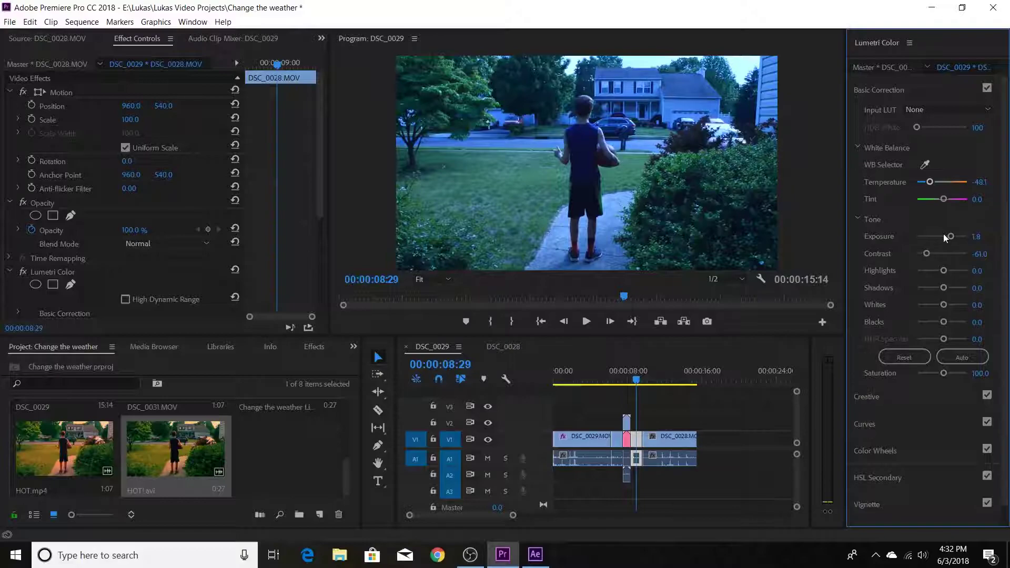
left_click_drag(951, 237, 952, 237)
left_click_drag(945, 307, 959, 306)
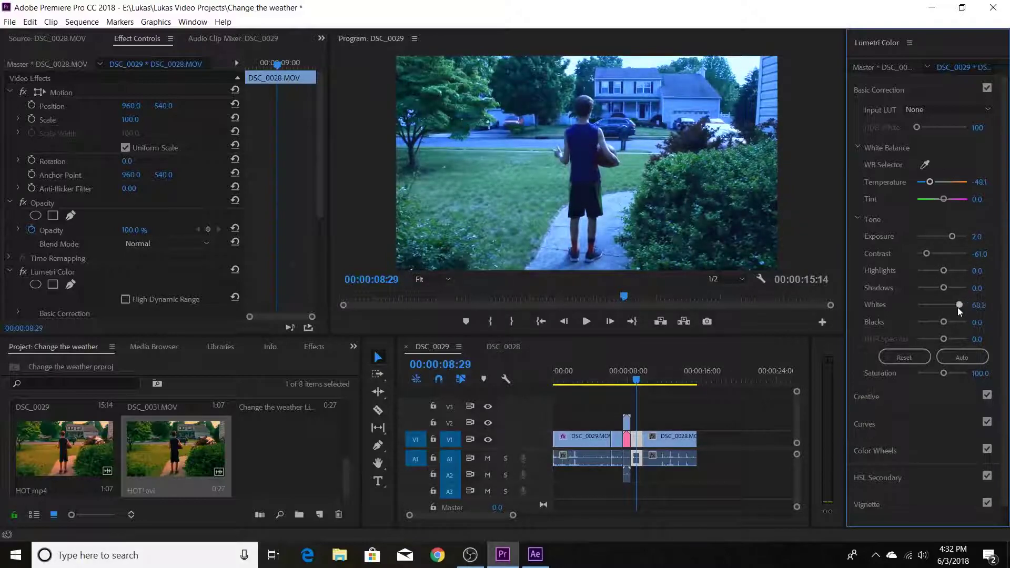
Bend the blue RGB curve upward at its midpoint and set the clip's saturation to 119.5.
left_click(883, 421)
left_click(964, 209)
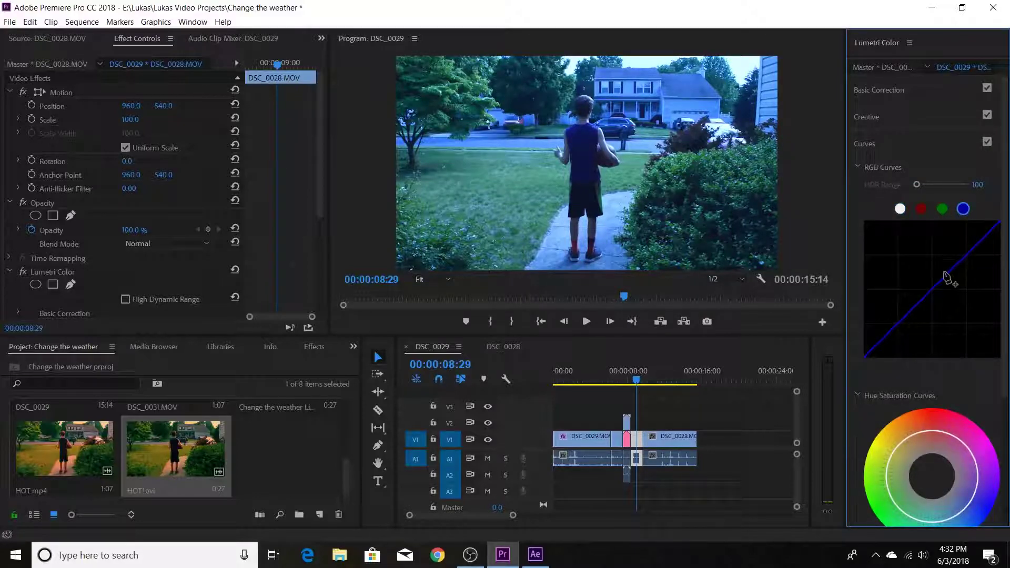
left_click_drag(933, 289, 928, 285)
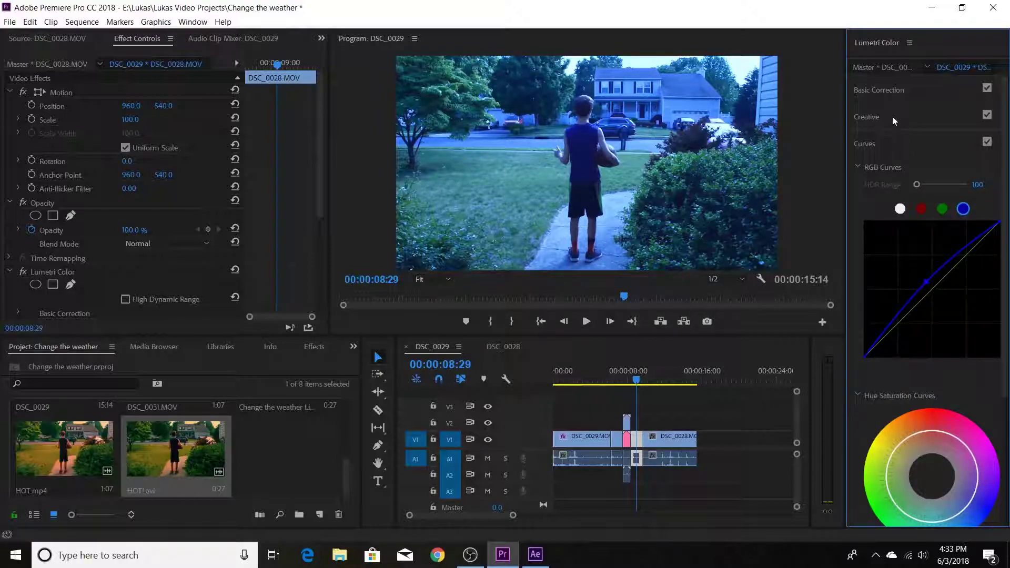
left_click(882, 100)
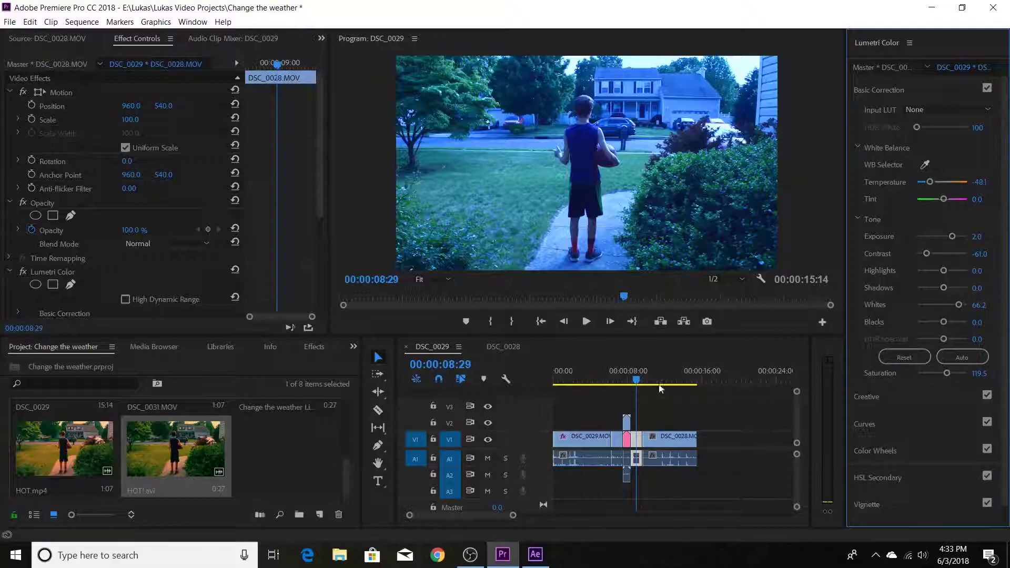
Replace the blue-graded clip with an After Effects composition and add a black 1920 × 1080 px solid named Snow.
right_click(641, 442)
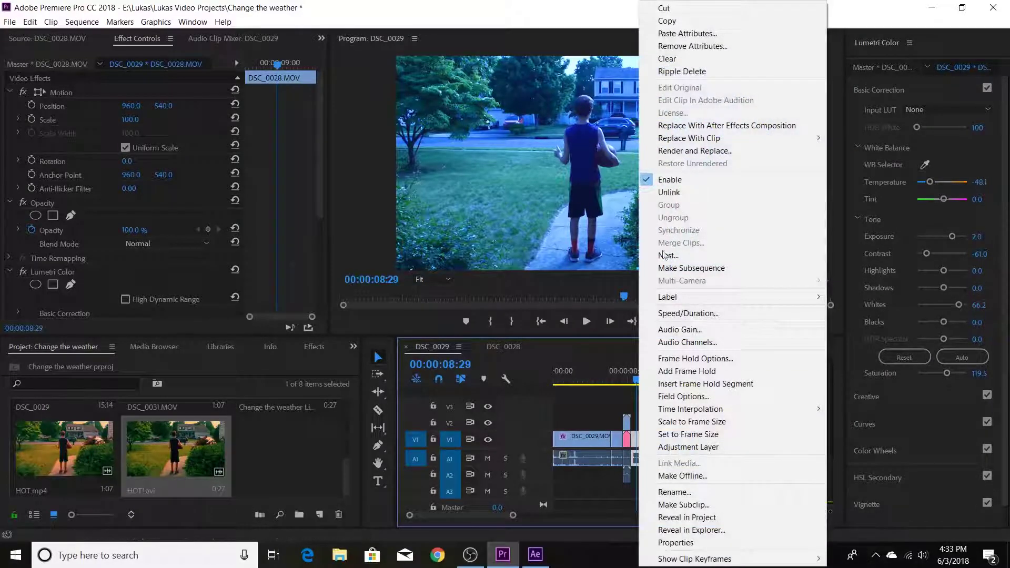
left_click(705, 125)
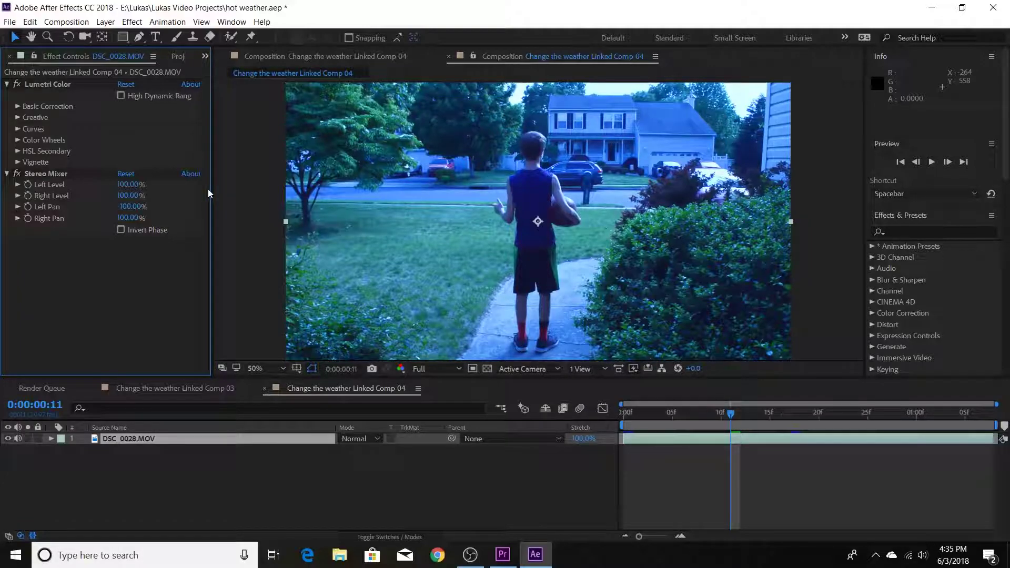
left_click(104, 25)
mouse_move(121, 36)
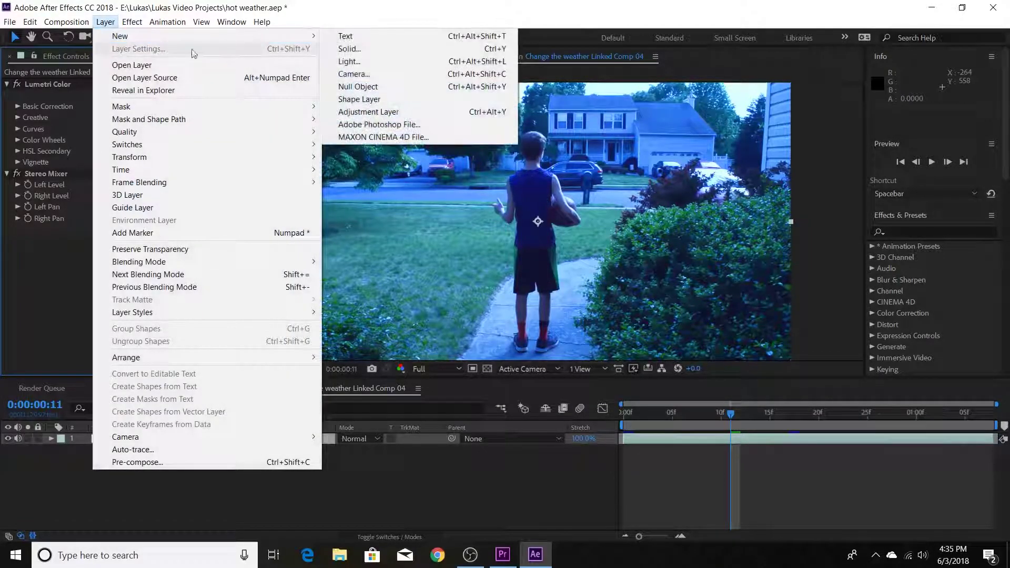
left_click(333, 49)
key("BackSpace")
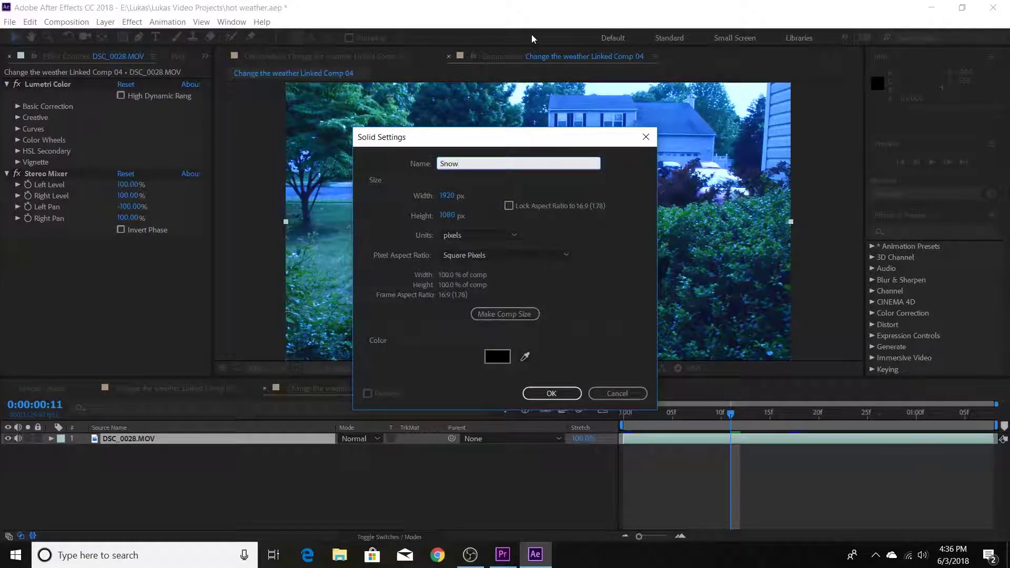
key("Return")
Find the CC Particle World effect and apply it to the Snow layer.
left_click(936, 234)
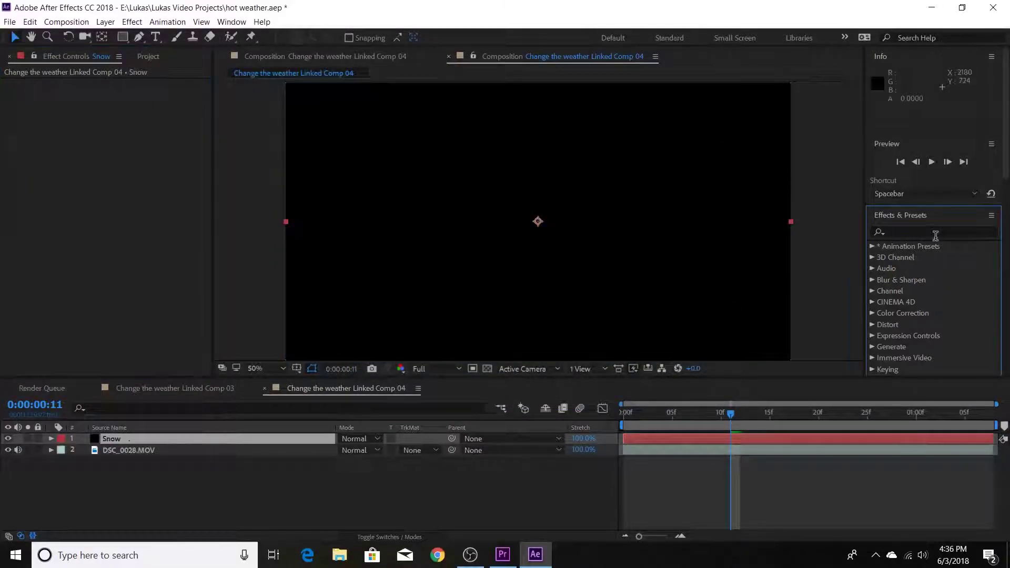
type("cc")
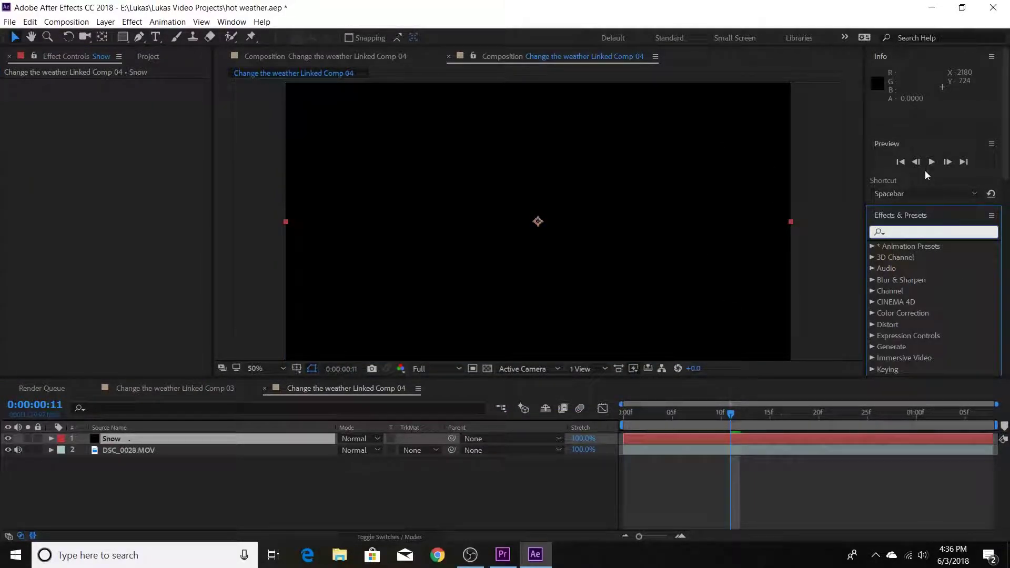
type(" partic")
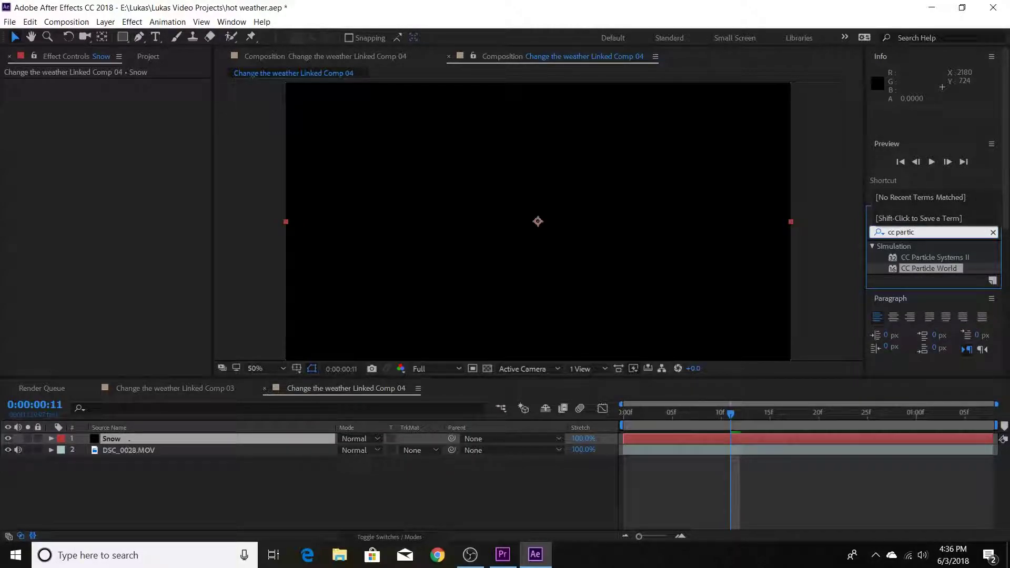
left_click_drag(918, 269, 210, 435)
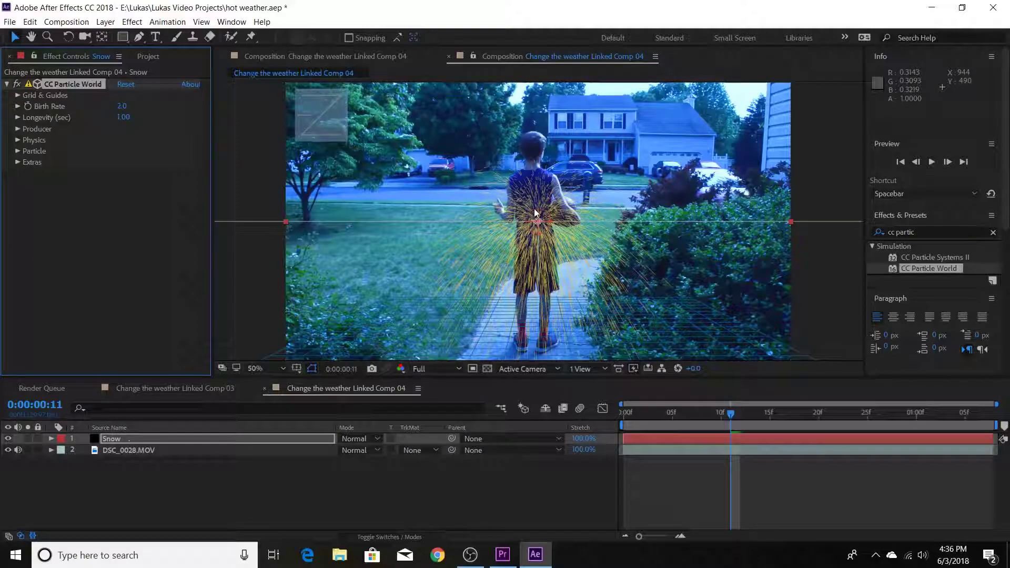
Set the particles' birth and death colors to white and the particle type to Faded Sphere.
left_click(18, 152)
left_click(123, 286)
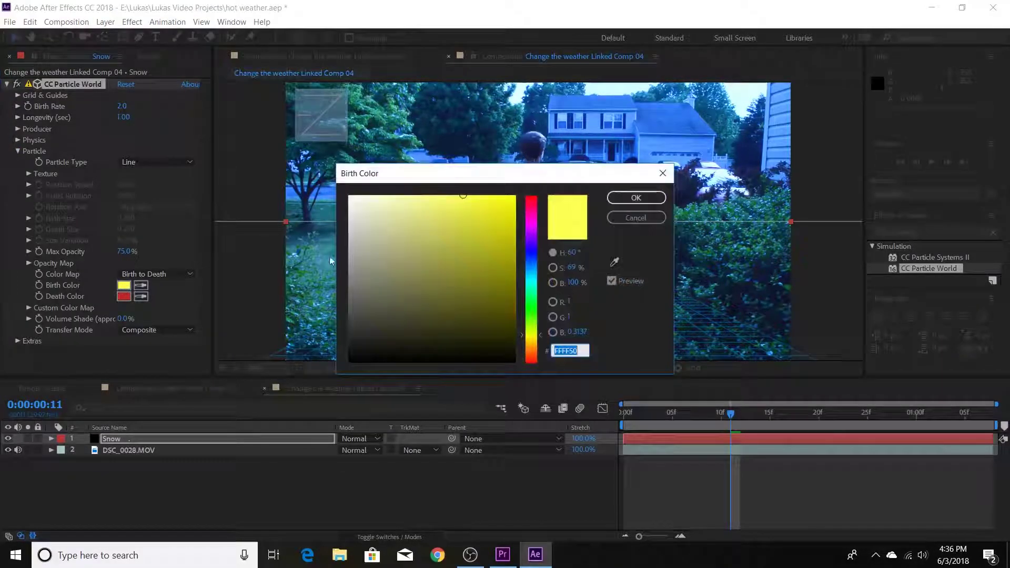
left_click(350, 196)
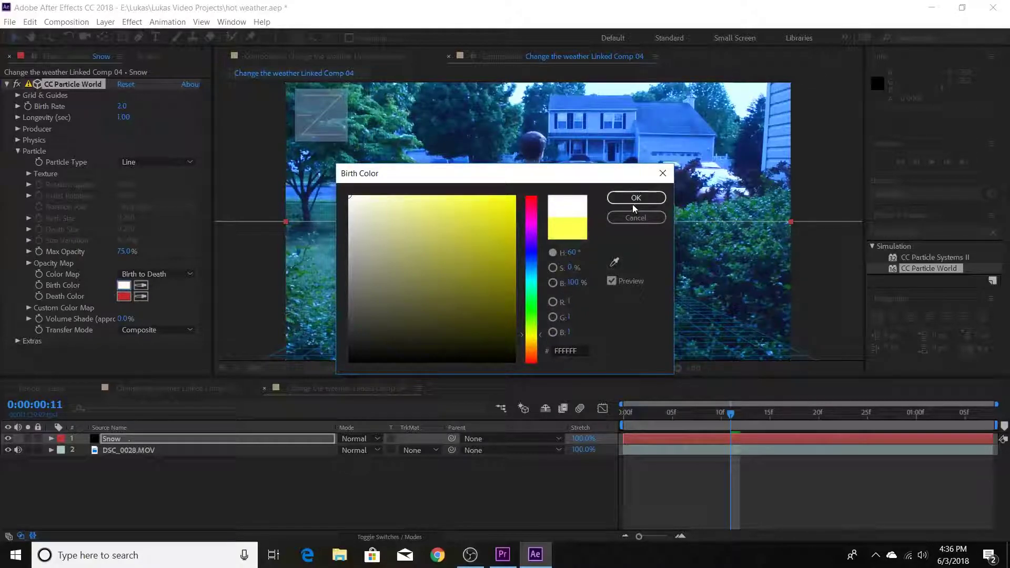
left_click(634, 202)
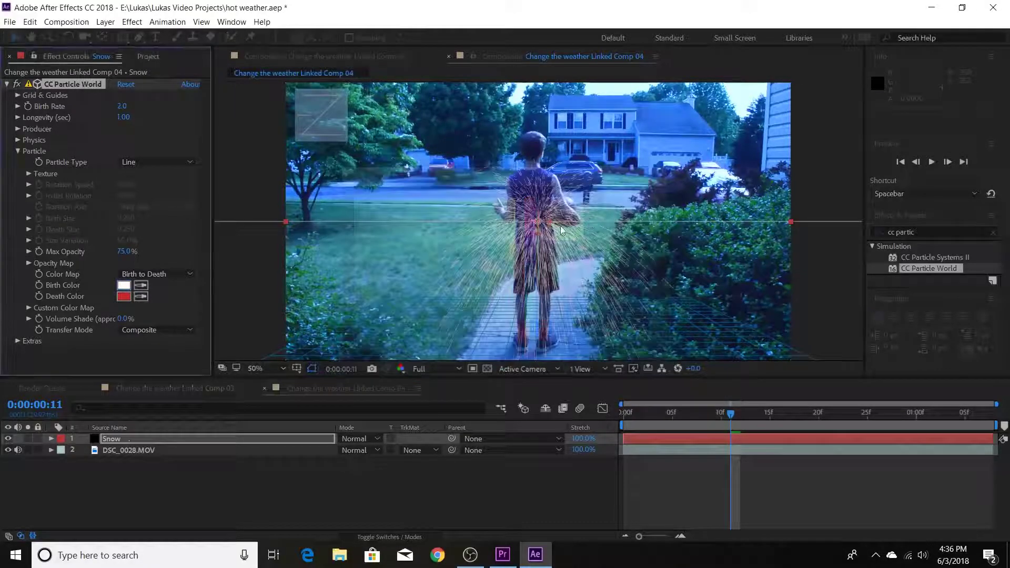
left_click(124, 294)
left_click_drag(400, 221, 350, 197)
left_click(636, 198)
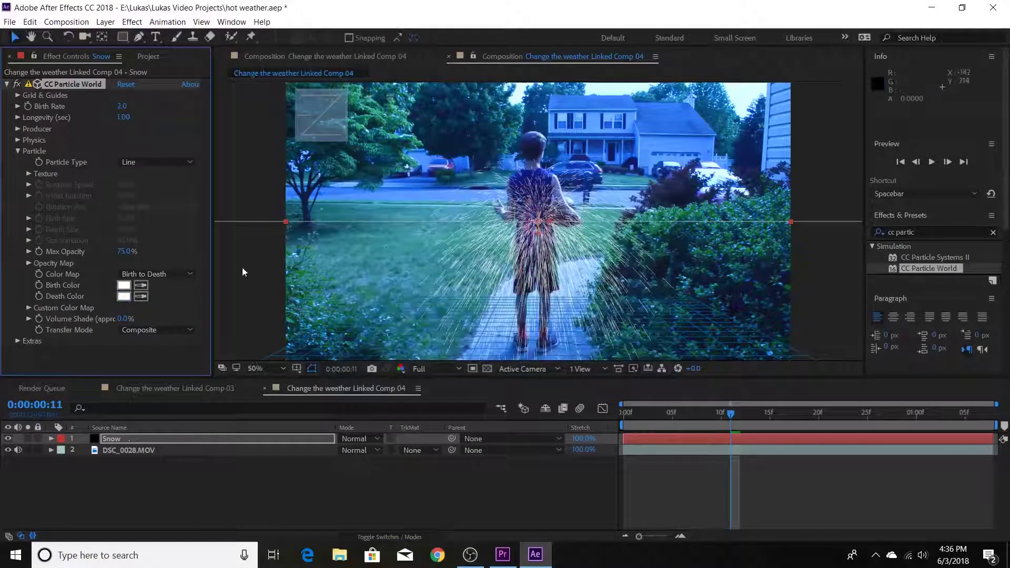
left_click(154, 163)
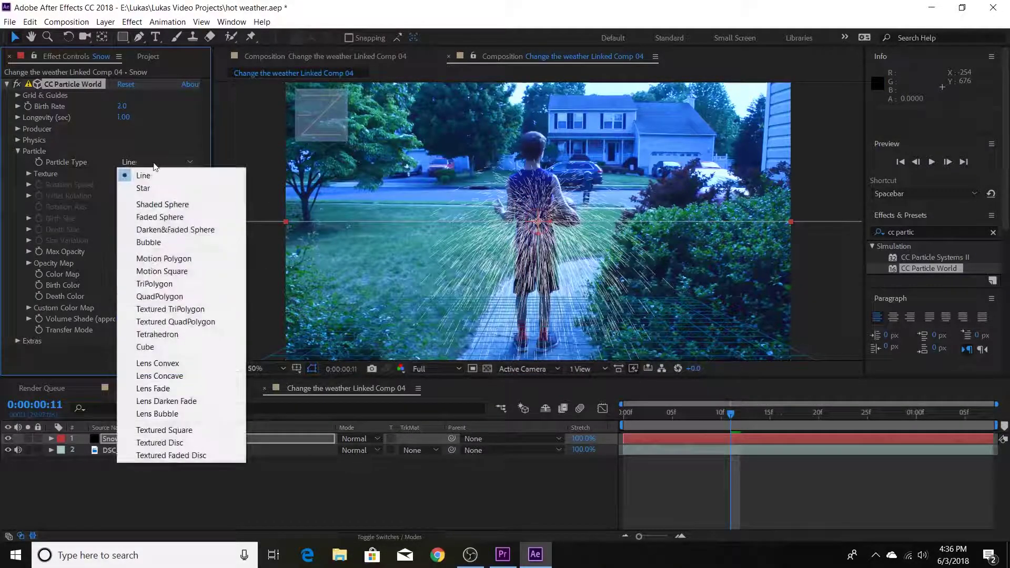
left_click(167, 218)
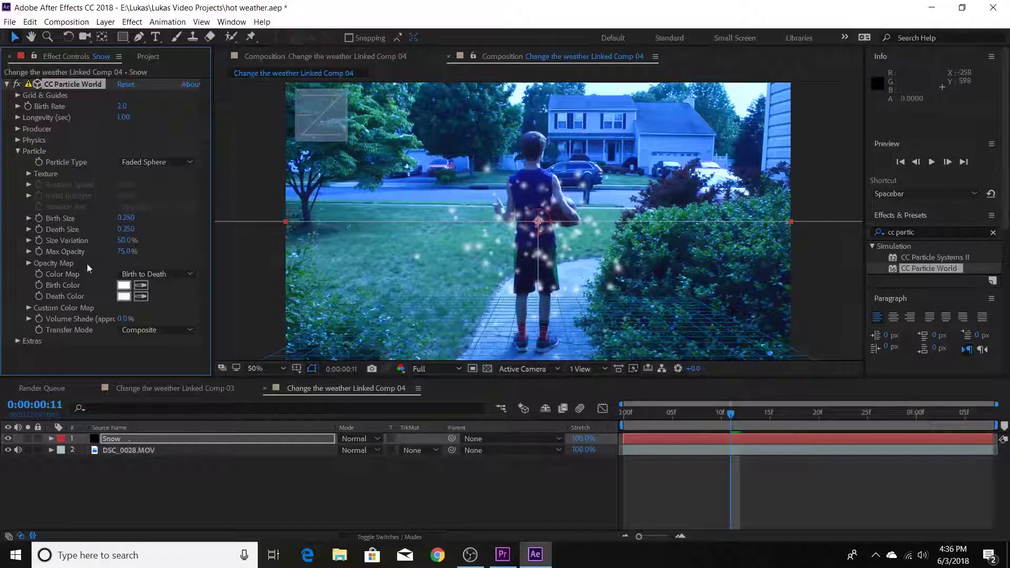
Preview the falling particles and set the snow's birth rate to 2.7 and longevity to 1.24 seconds.
key("space")
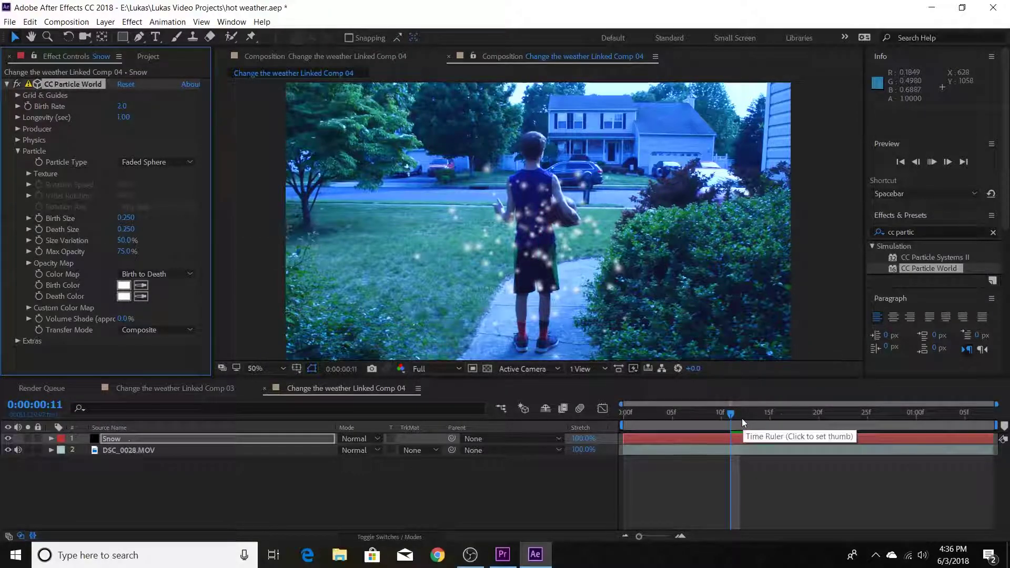
key("space")
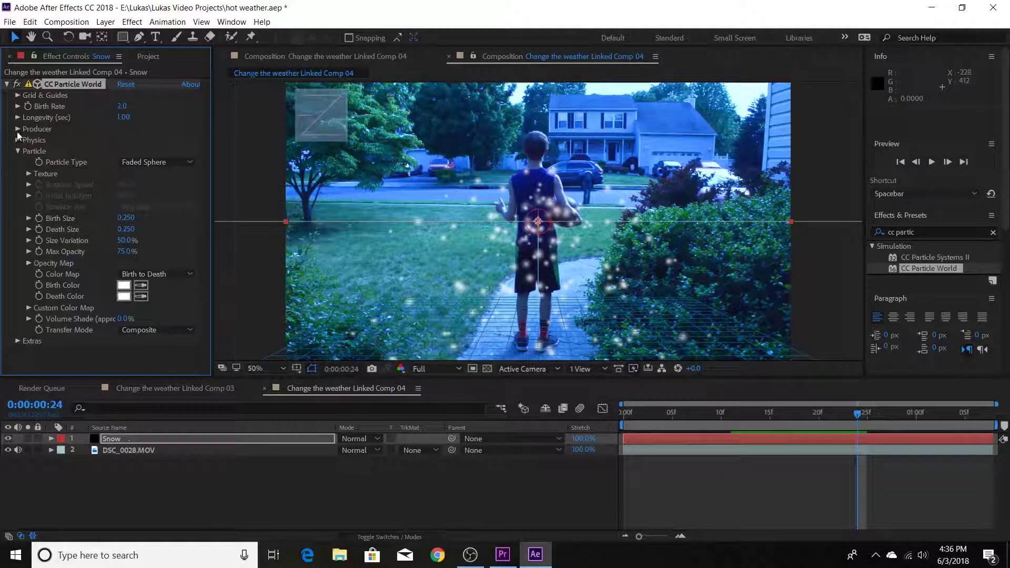
left_click_drag(129, 116, 123, 107)
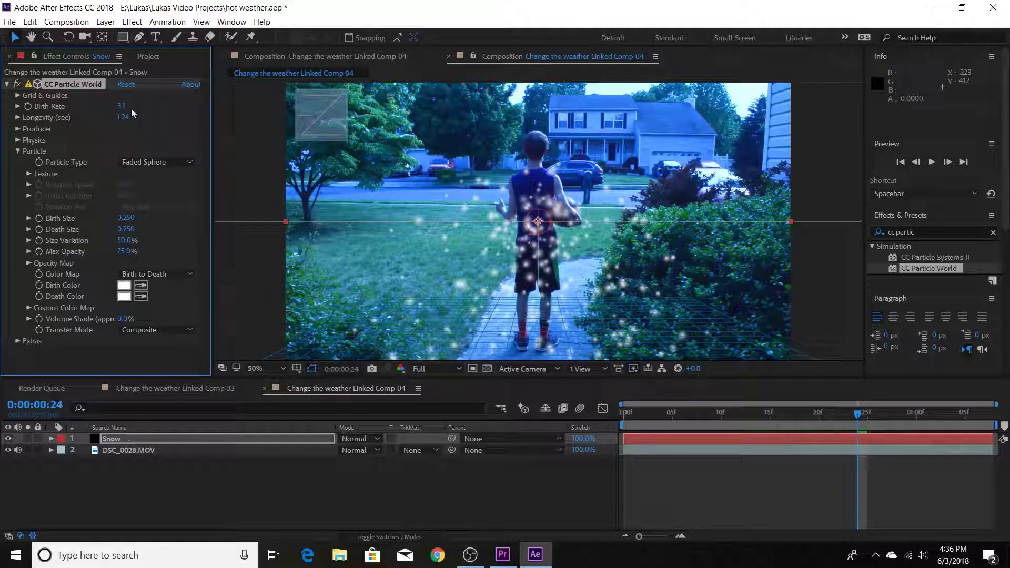
left_click(121, 107)
key("Return")
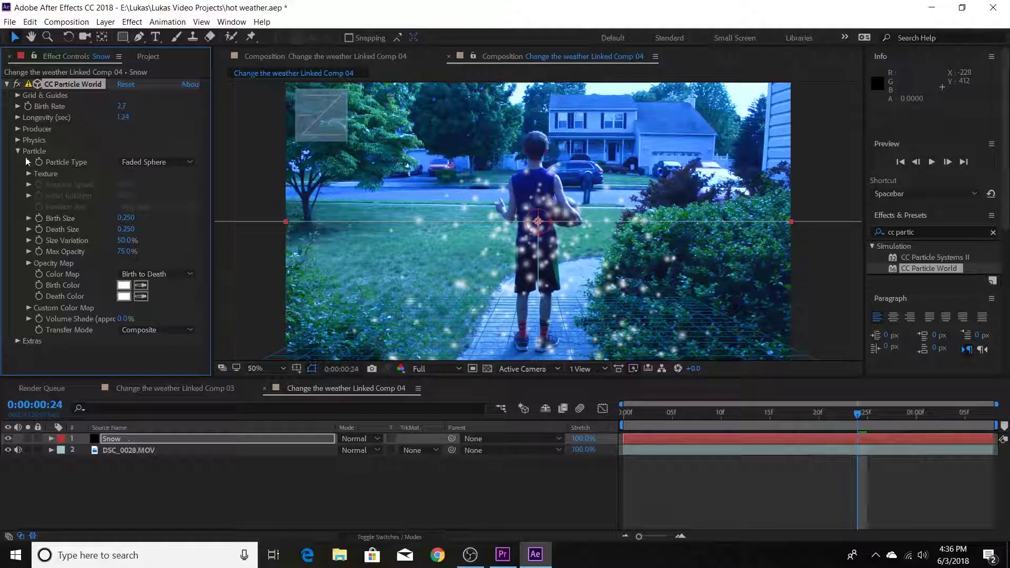
Set the particle physics to a velocity of 0.97 and a gravity of 0.420.
left_click(18, 140)
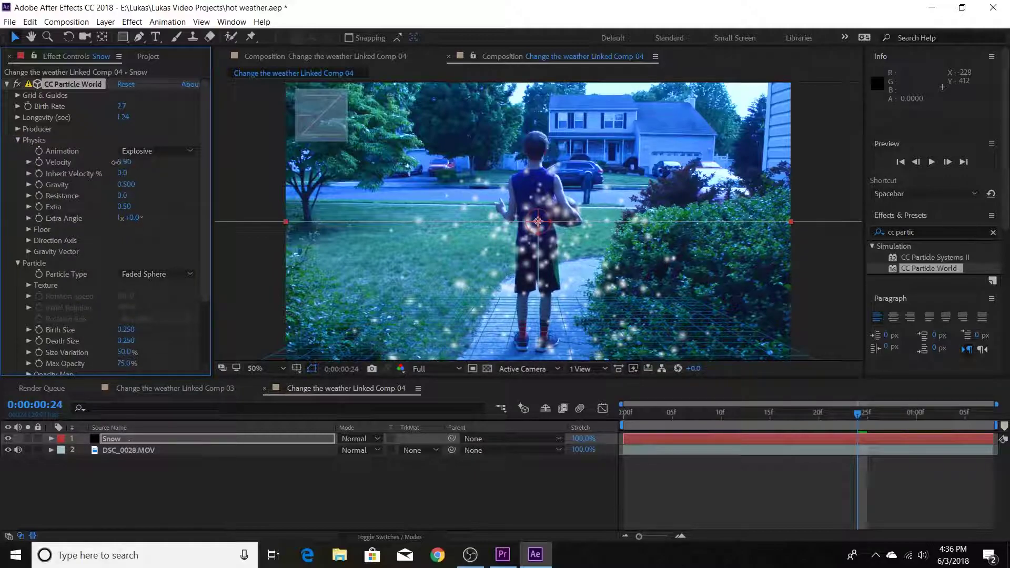
left_click_drag(115, 163, 114, 162)
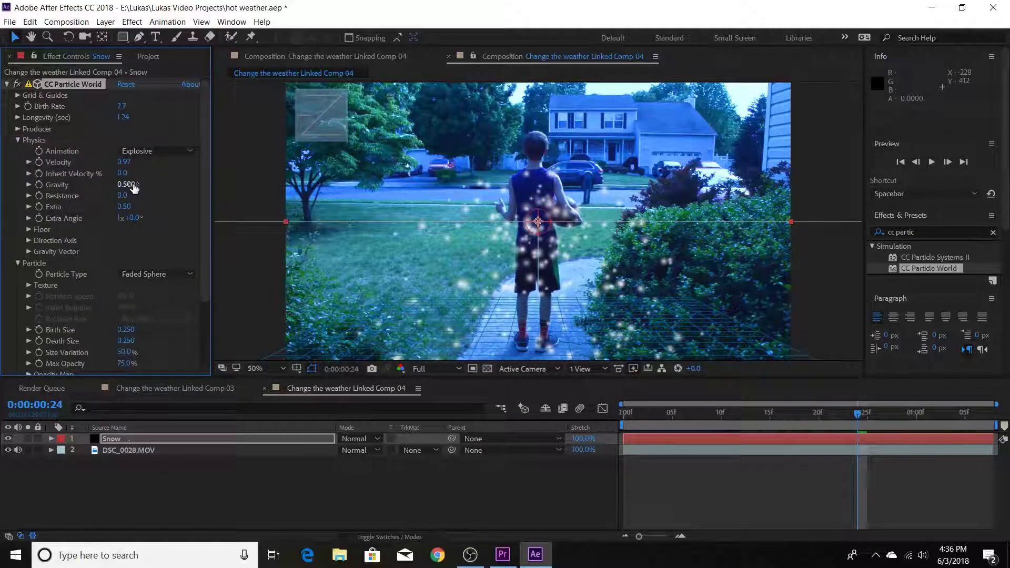
left_click_drag(132, 184, 128, 184)
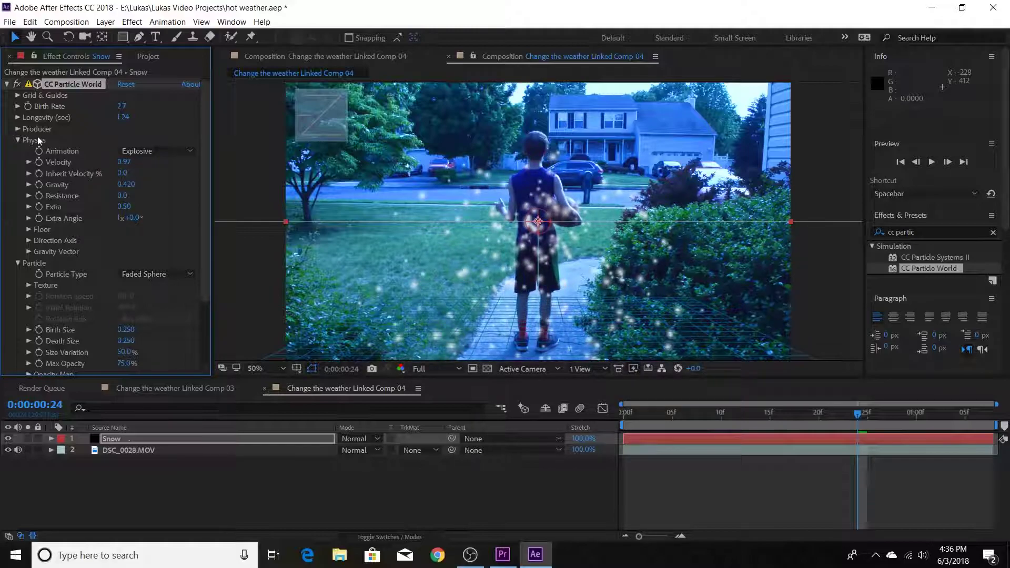
Spread the snow producer across the frame with Radius X 0.720 and Radius Y 0.560, and preview the result.
left_click(17, 129)
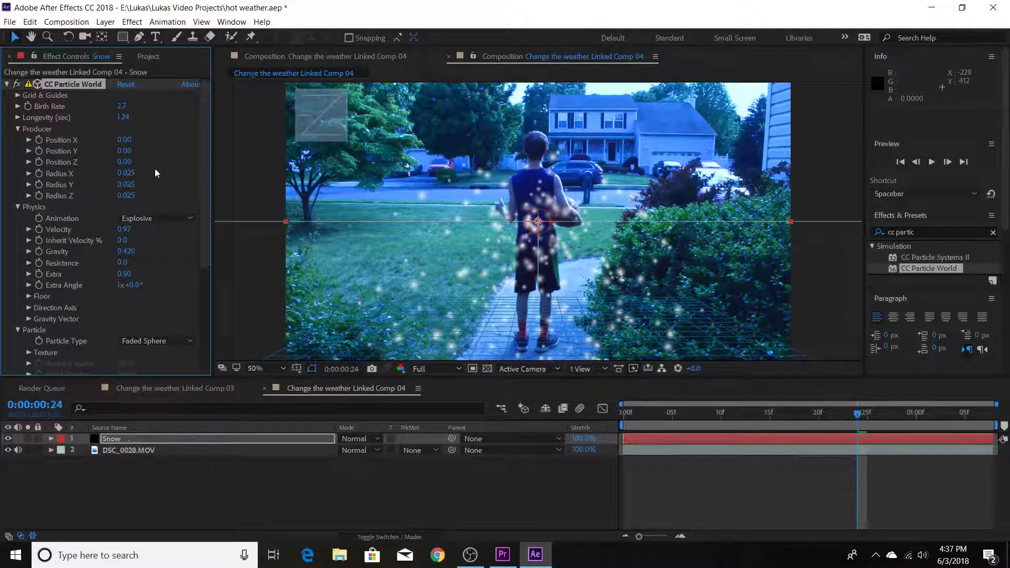
mouse_move(127, 176)
left_mouse_down()
mouse_move(116, 172)
mouse_move(135, 173)
mouse_move(132, 191)
left_mouse_up()
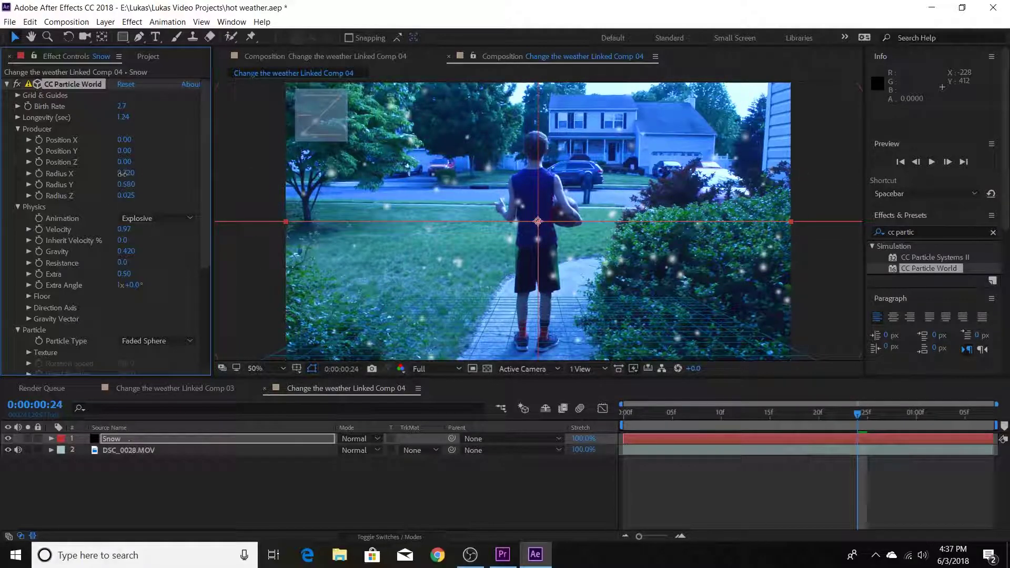
left_click_drag(863, 414, 701, 435)
key("space")
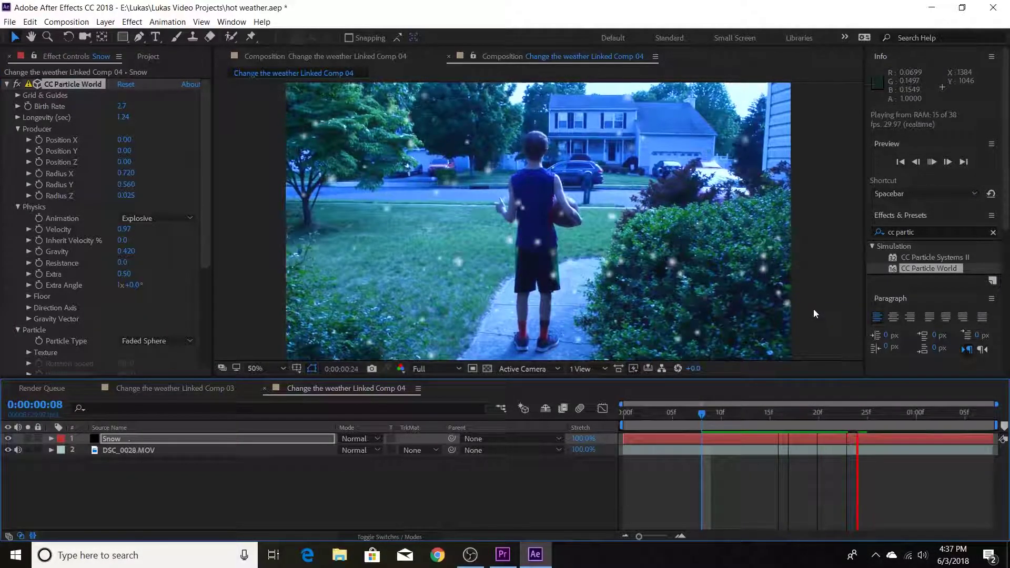
key("space")
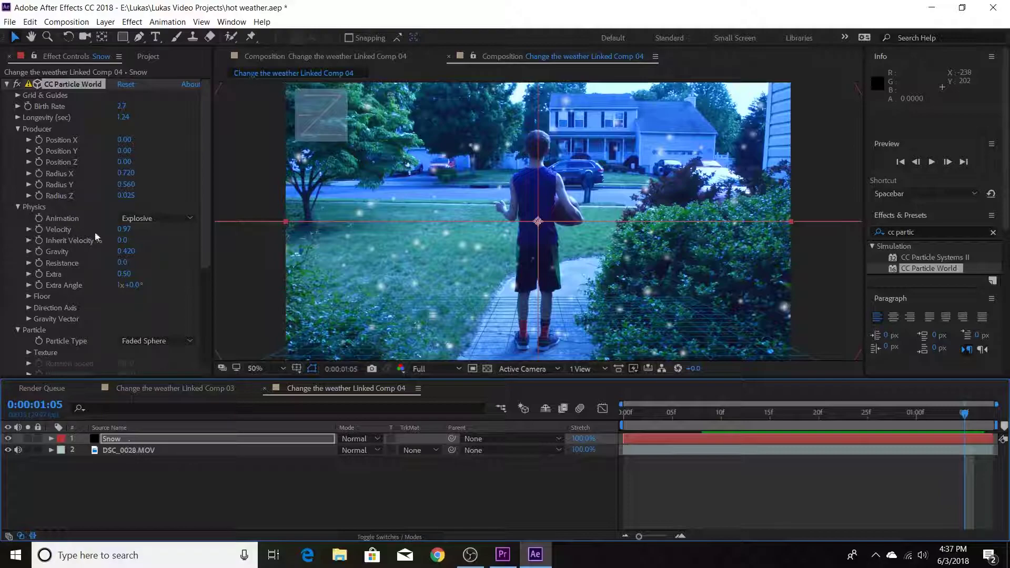
Set the particles' max opacity to 100% and size variation to 79%, and preview the snow from near the start.
scroll(52, 300, "down", 5)
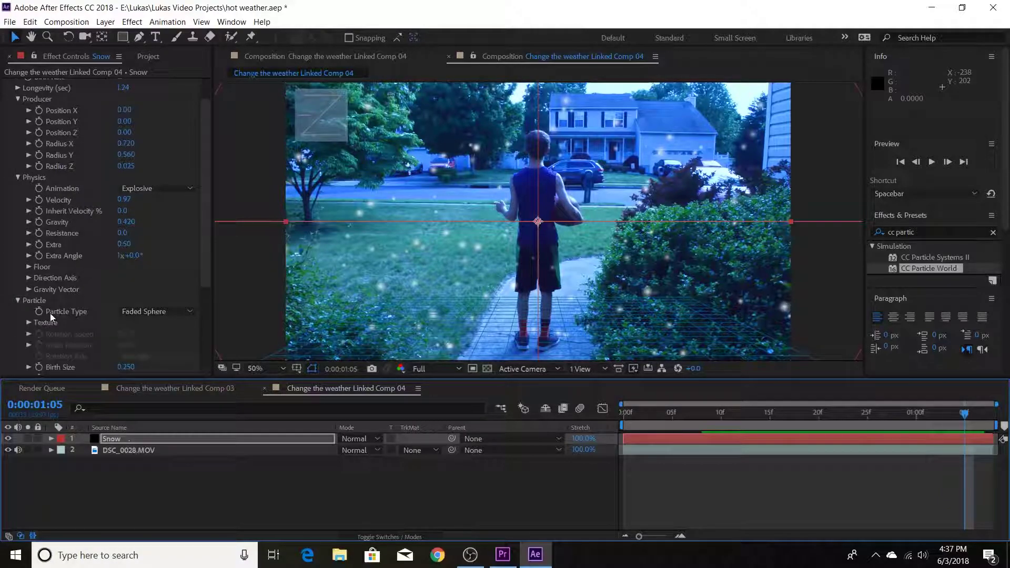
left_click_drag(117, 280, 376, 249)
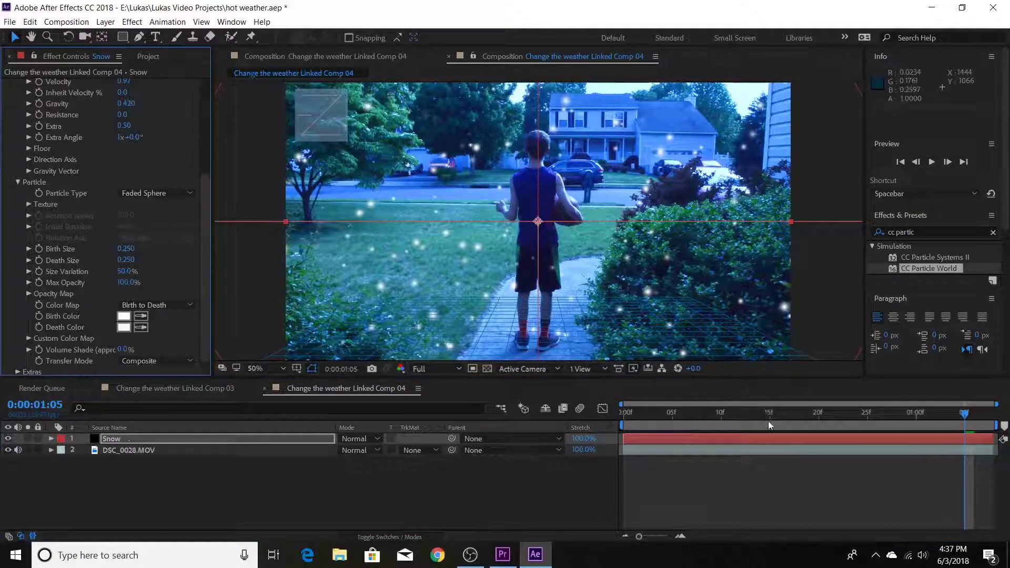
left_click(784, 422)
left_click_drag(784, 422, 762, 421)
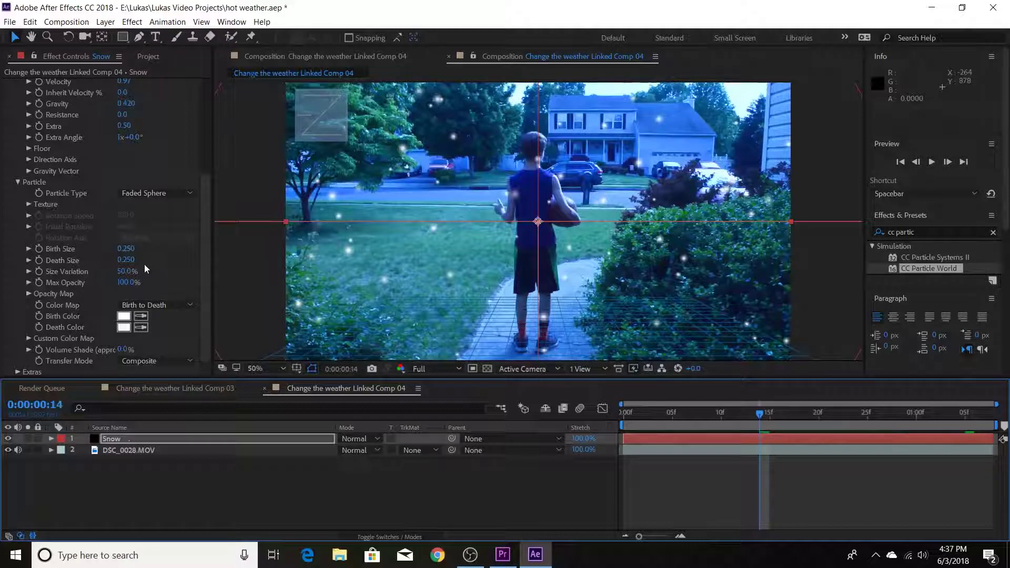
left_click_drag(128, 270, 141, 269)
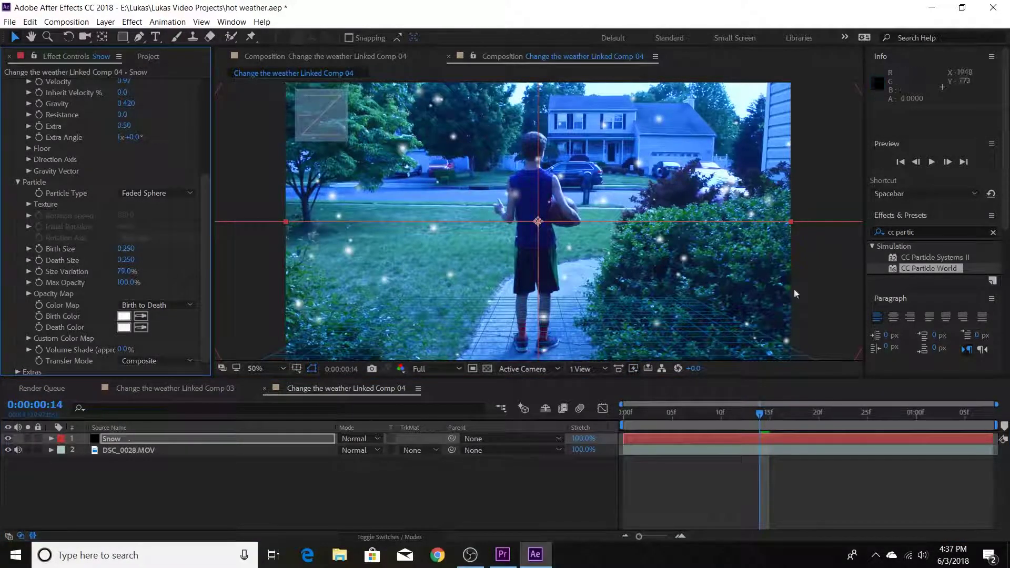
left_click_drag(719, 413, 665, 414)
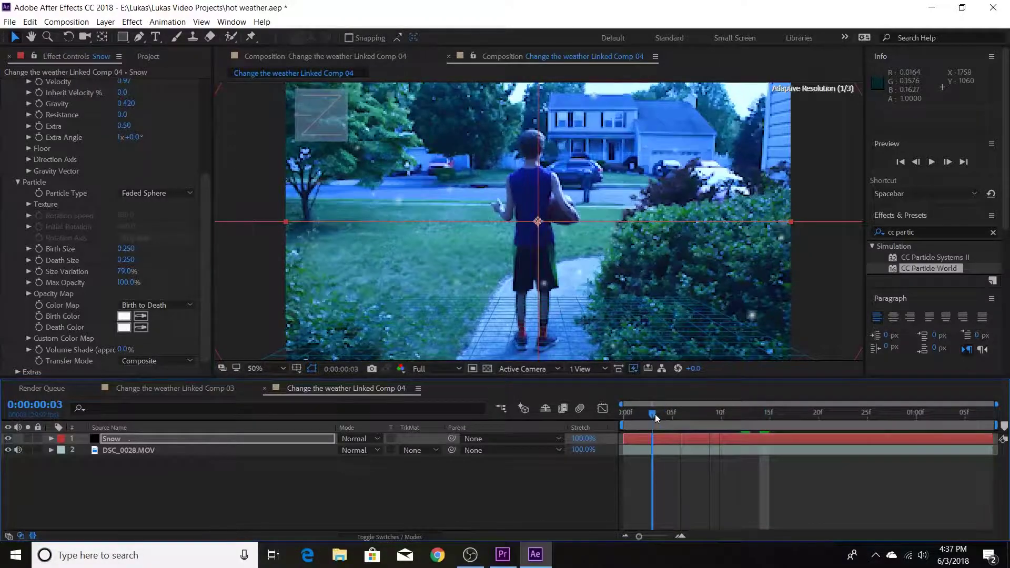
key("space")
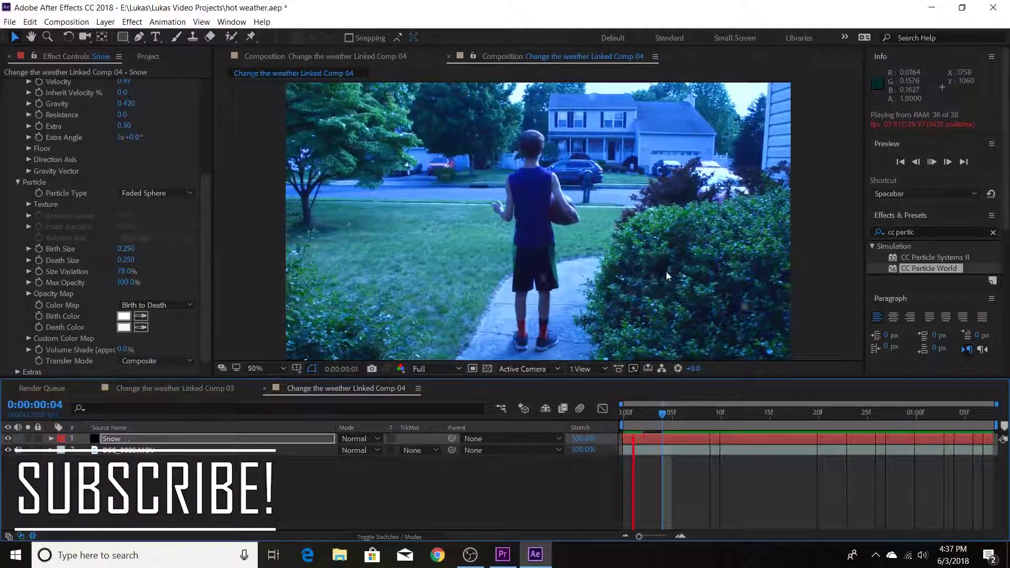
left_click(750, 411)
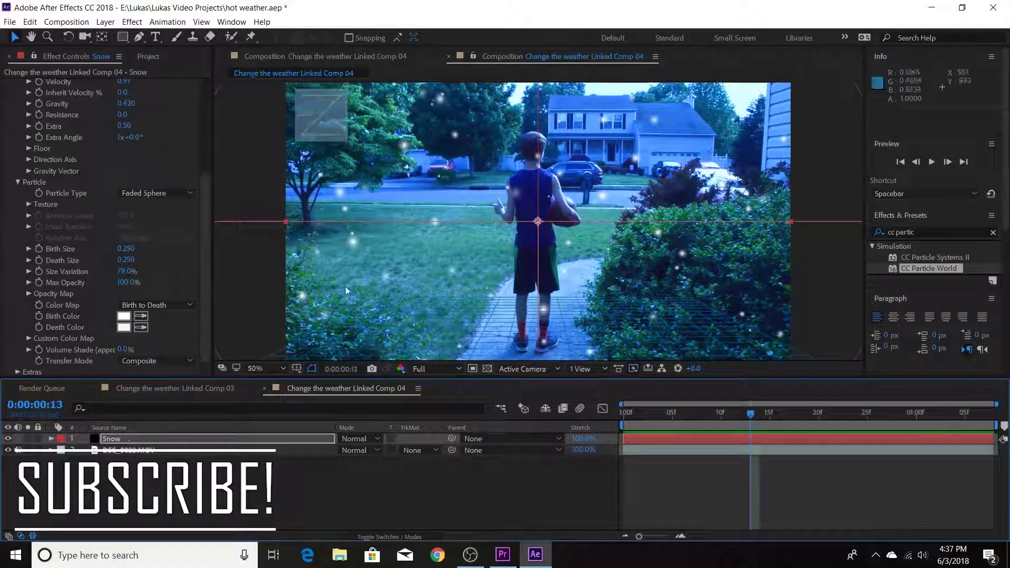
Give the snow producer depth with Radius Z 0.725 and Position Z 0.18, and preview the animation.
scroll(130, 152, "up", 1)
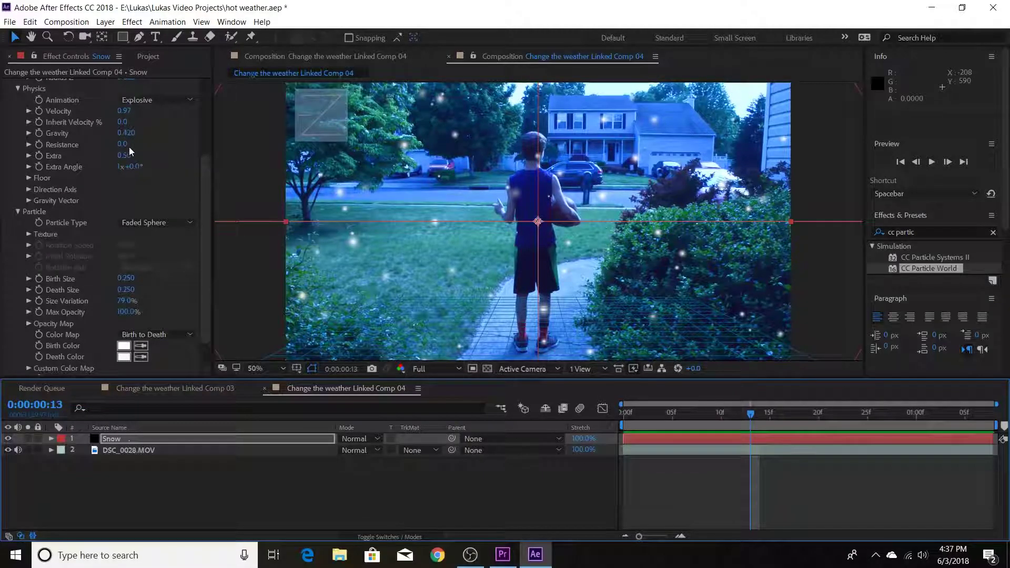
scroll(130, 152, "up", 4)
left_click_drag(132, 196, 129, 161)
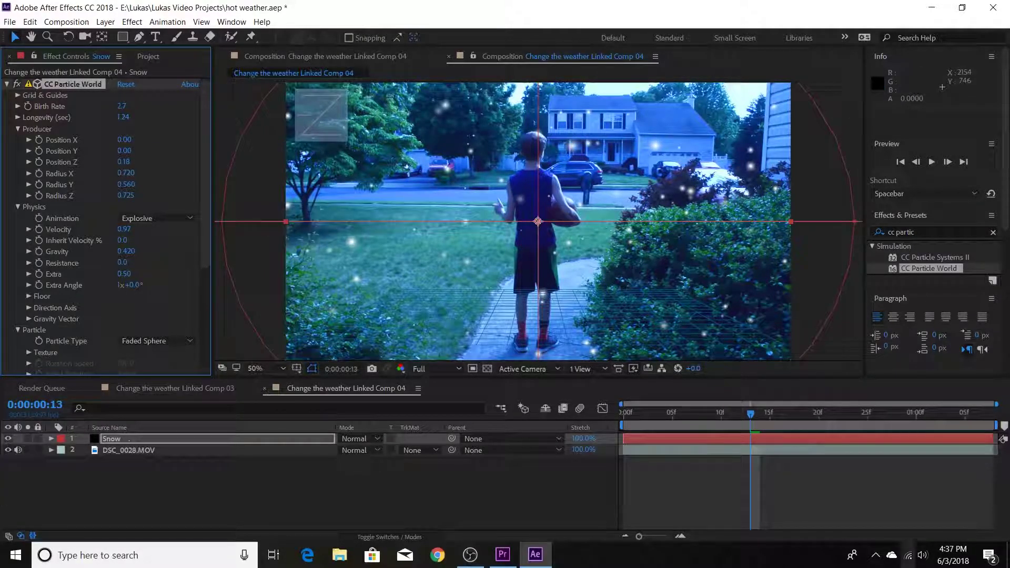
left_click_drag(751, 417, 654, 436)
key("space")
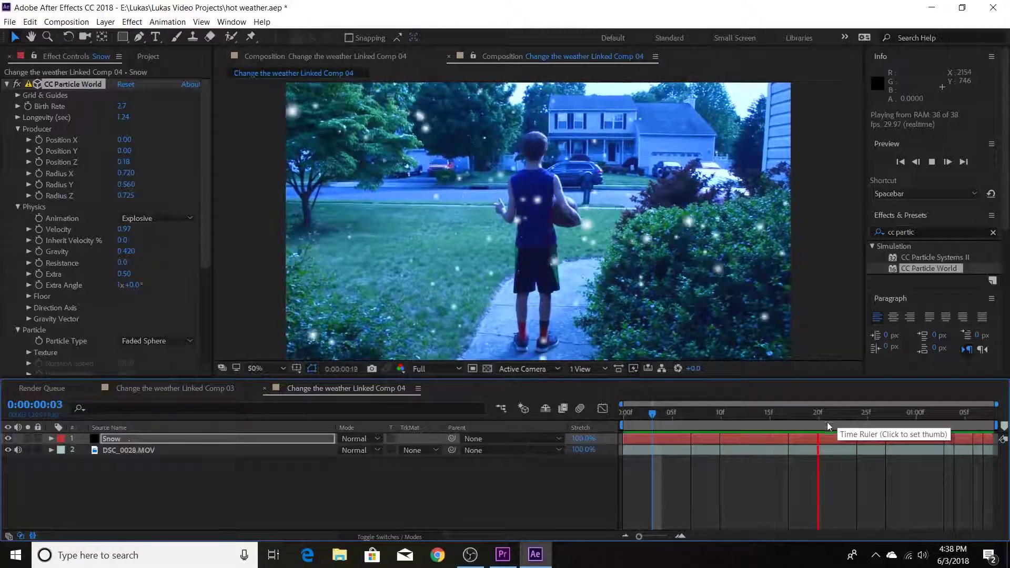
left_click(805, 435)
mouse_move(806, 420)
left_mouse_down()
mouse_move(785, 417)
mouse_move(824, 425)
left_mouse_up()
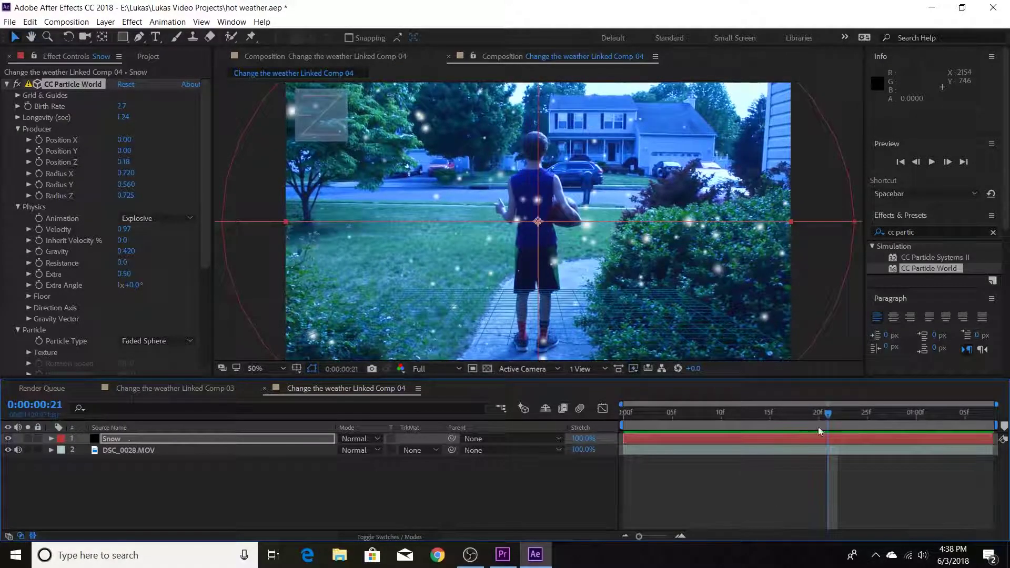
Add the snow composition to the render queue.
left_click(30, 22)
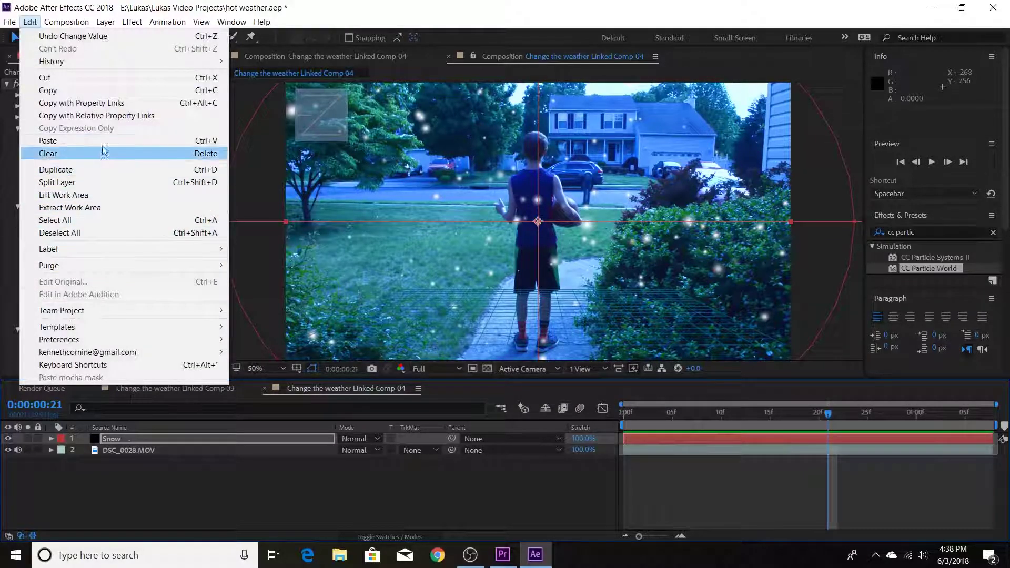
mouse_move(9, 23)
mouse_move(35, 212)
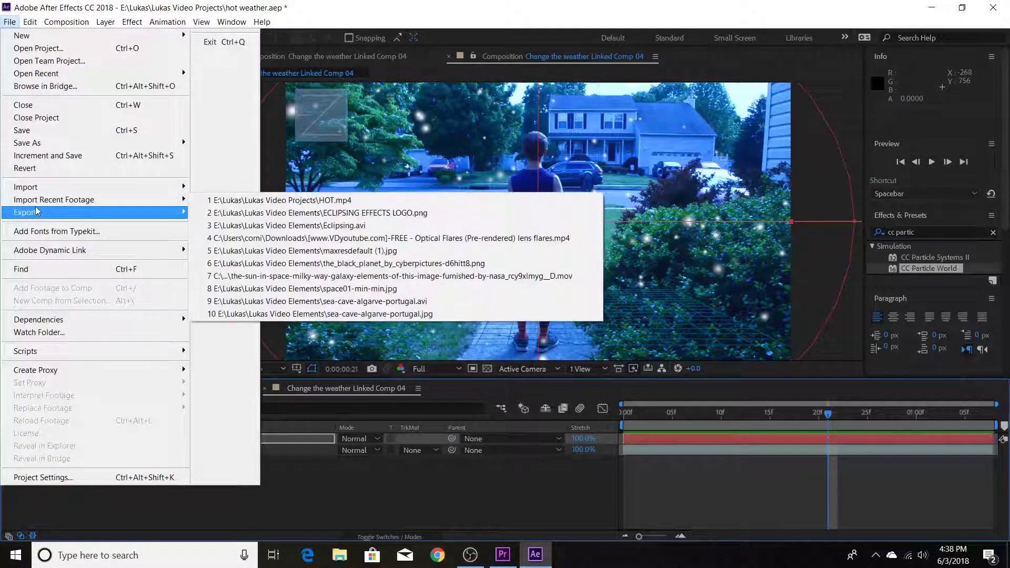
left_click(218, 226)
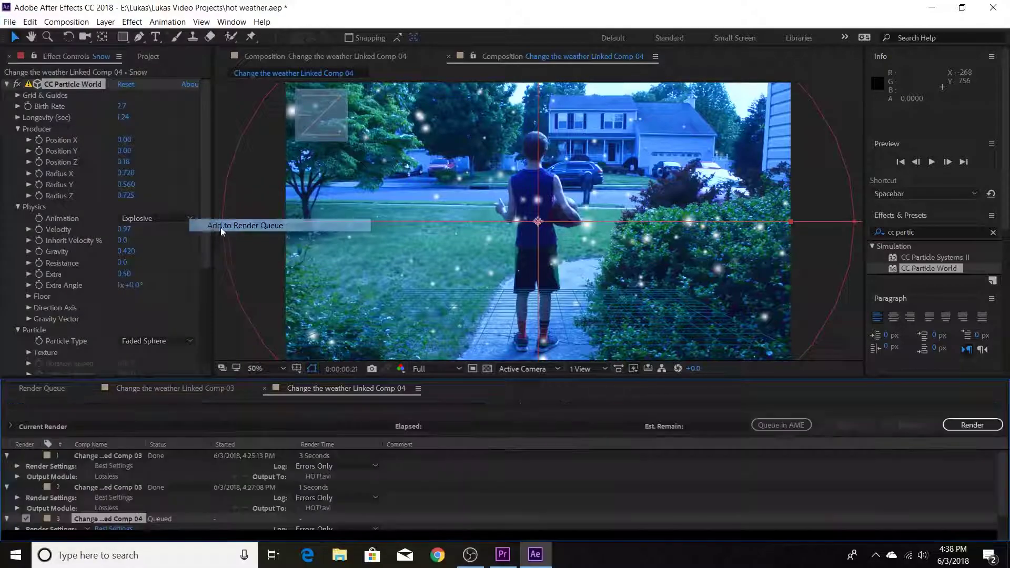
Name the queued snow composition's output file COLD! as an AVI and render it.
scroll(371, 472, "down", 1)
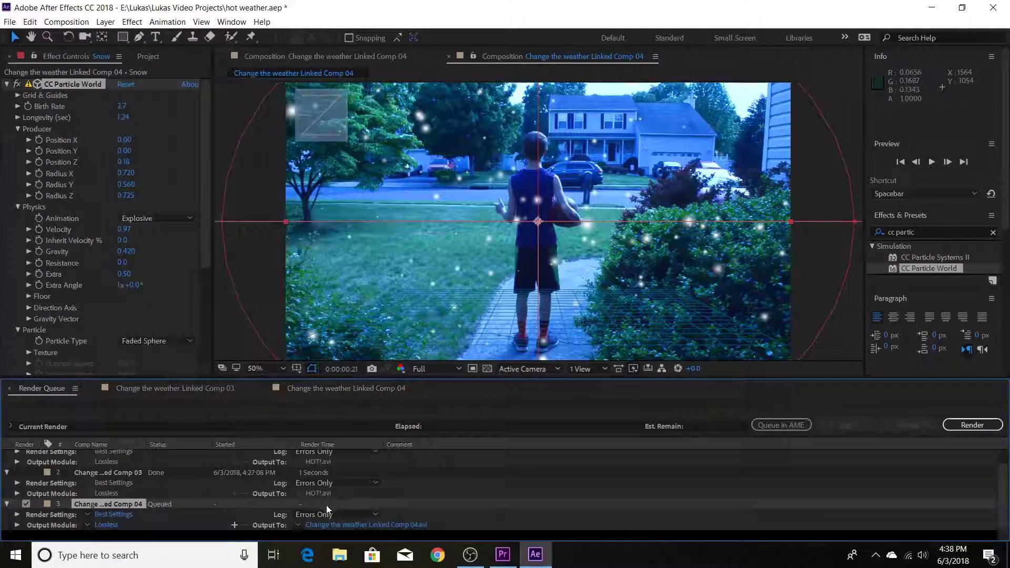
left_click(333, 525)
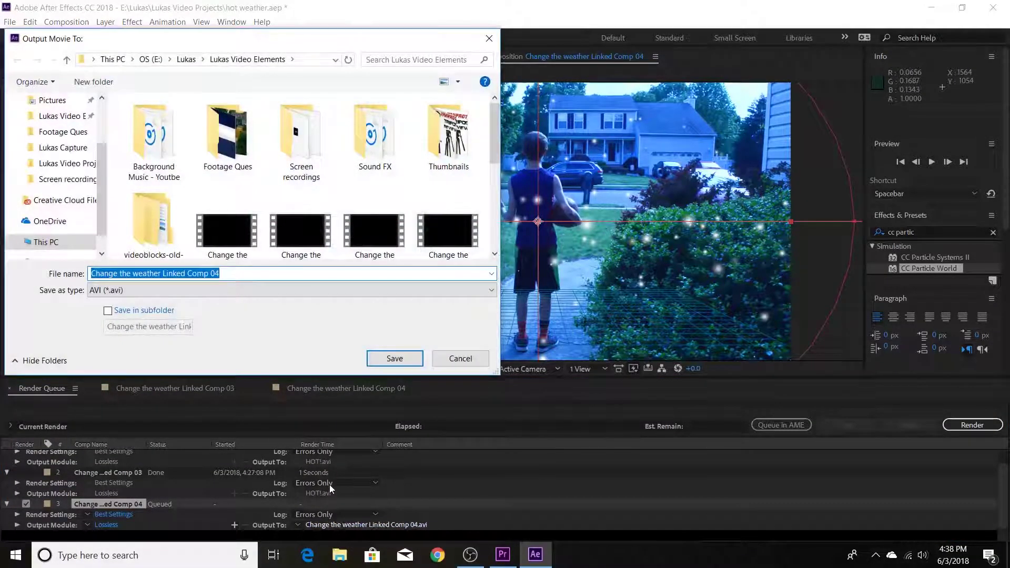
type("COLD!")
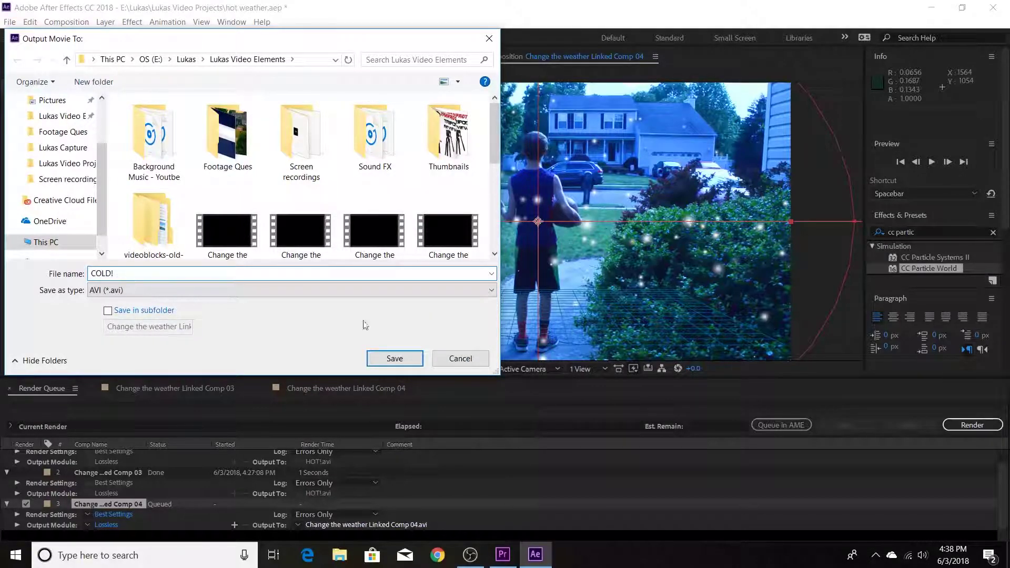
left_click(395, 358)
left_click(978, 428)
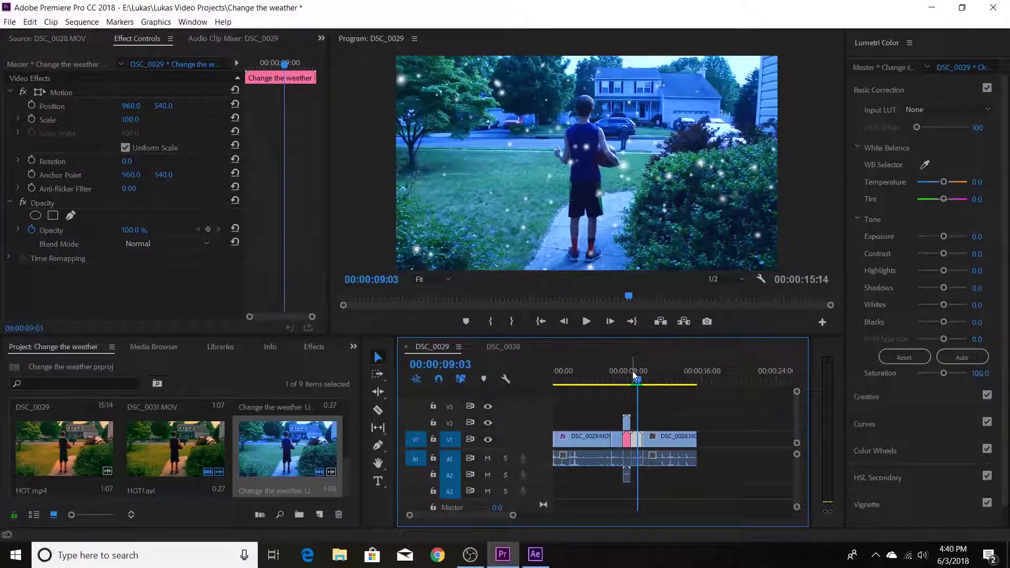
In Premiere Pro, play back the sequence from shortly before the snow clip through to the last clip.
mouse_move(633, 371)
left_mouse_down()
mouse_move(619, 380)
mouse_move(614, 368)
left_mouse_up()
key("space")
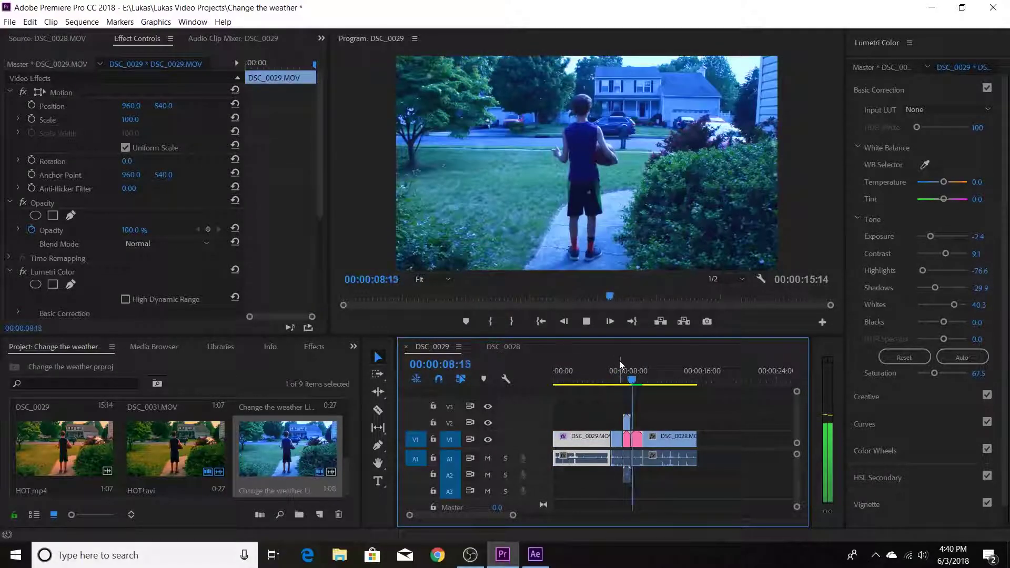
key("space")
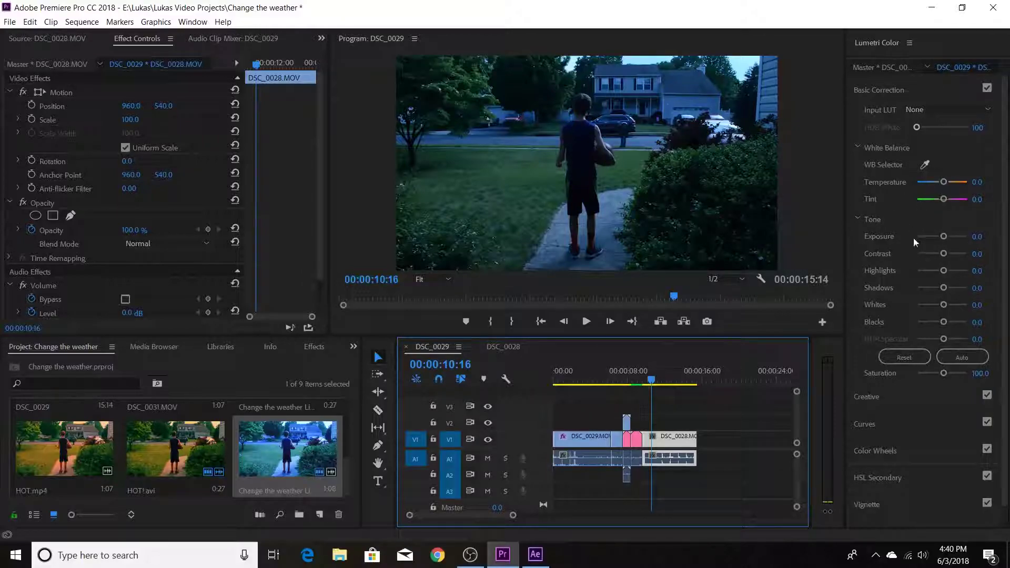
Grade the final DSC_0028.MOV clip with temperature 81.8, exposure 2.7, contrast -42.9, highlights 89.6, shadows -24.7 and saturation 142.9.
left_click_drag(945, 238, 956, 239)
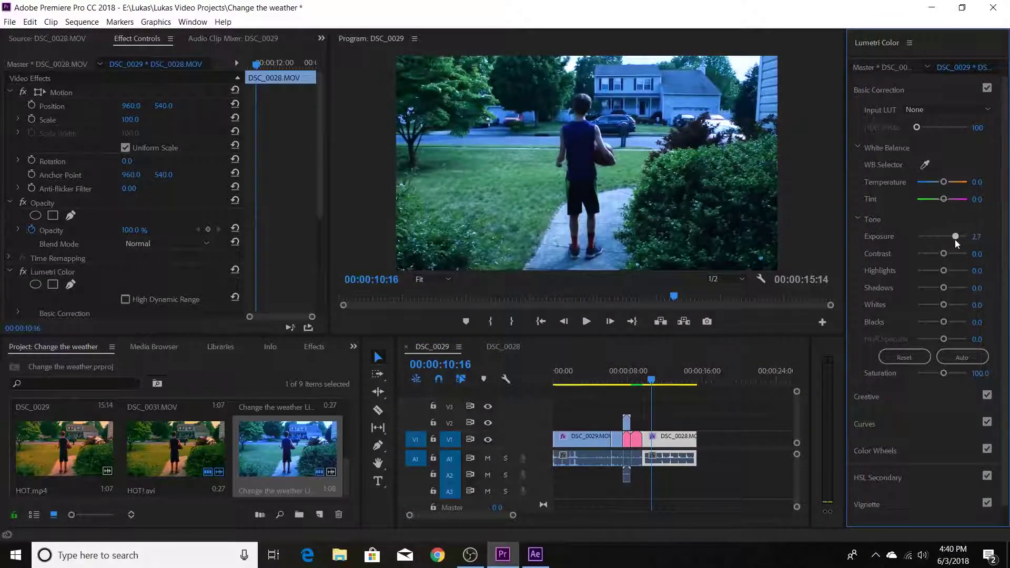
left_click_drag(939, 183, 963, 195)
left_click_drag(947, 257, 936, 290)
left_click_drag(944, 373, 949, 374)
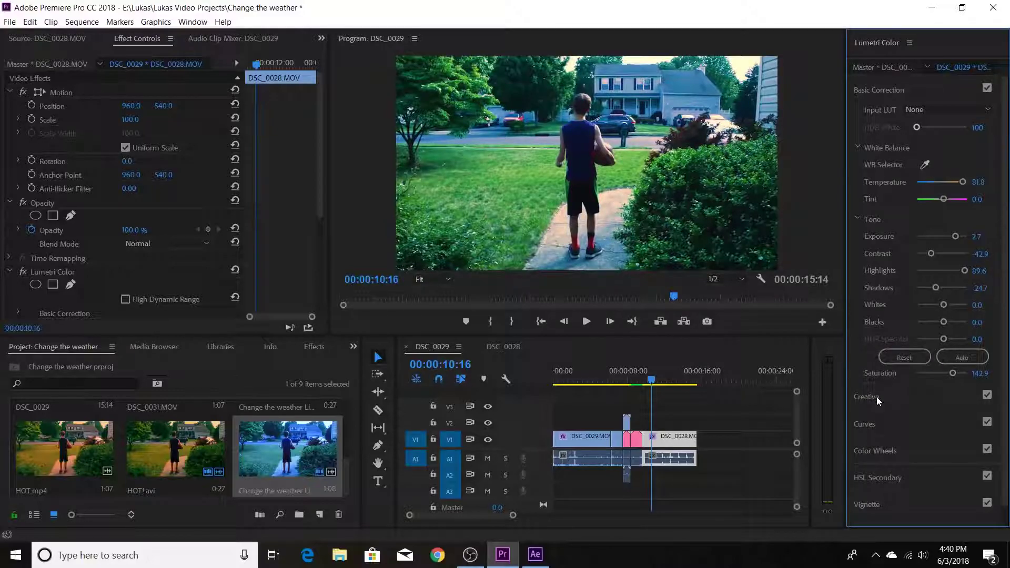
Use the color wheels to shift the clip's midtones toward orange, shadows slightly toward blue and highlights slightly toward red.
left_click(896, 454)
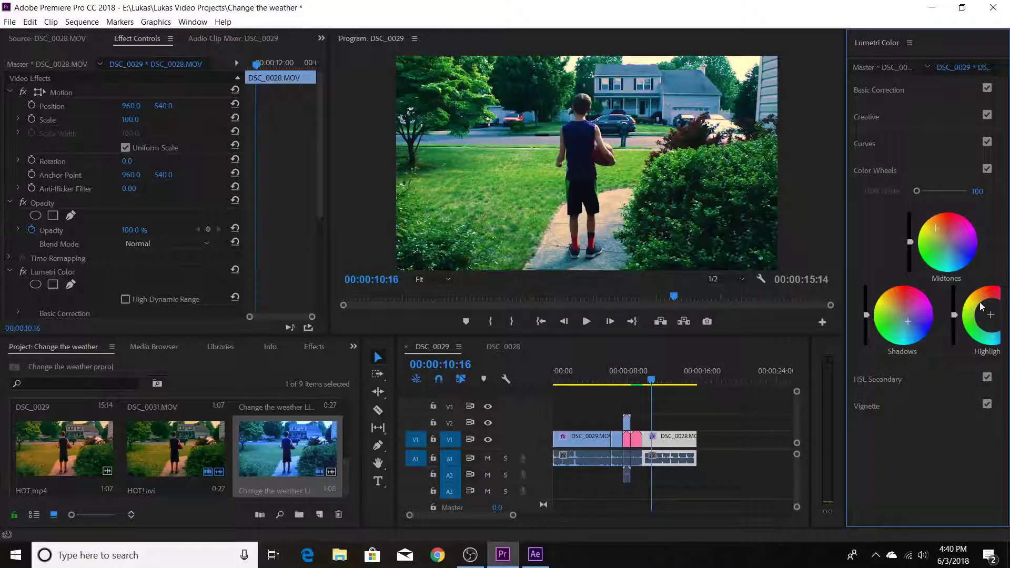
mouse_move(993, 325)
left_mouse_down()
mouse_move(979, 297)
mouse_move(992, 312)
left_mouse_up()
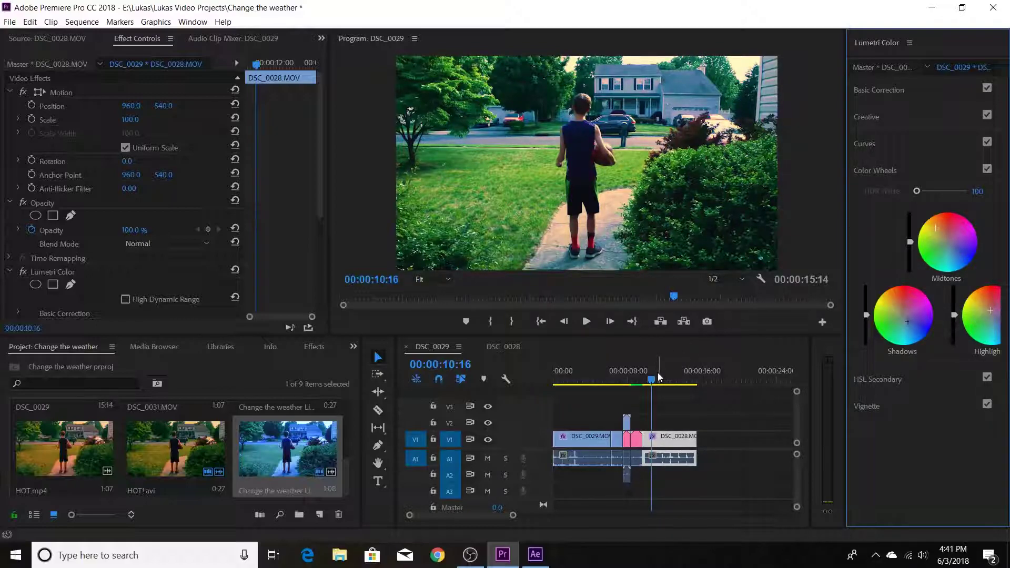
Play back the finished sequence from its beginning to review the weather changes.
left_click_drag(658, 377, 626, 398)
key("j")
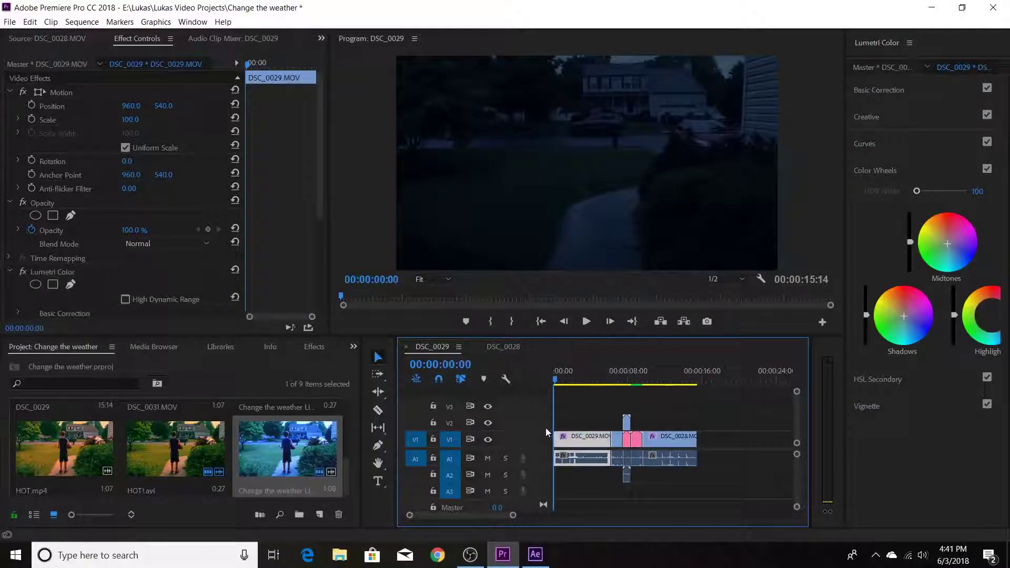
key("l")
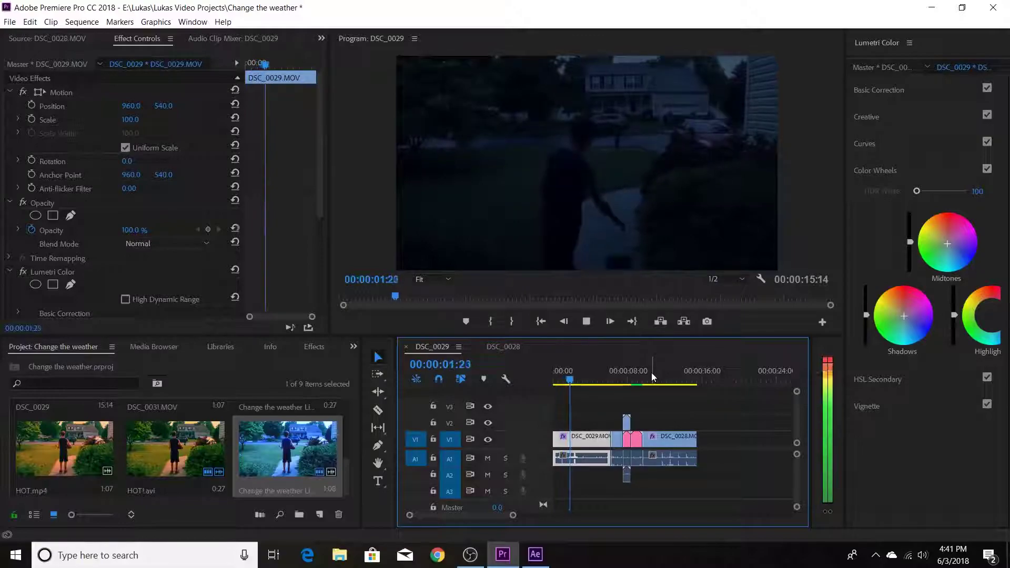